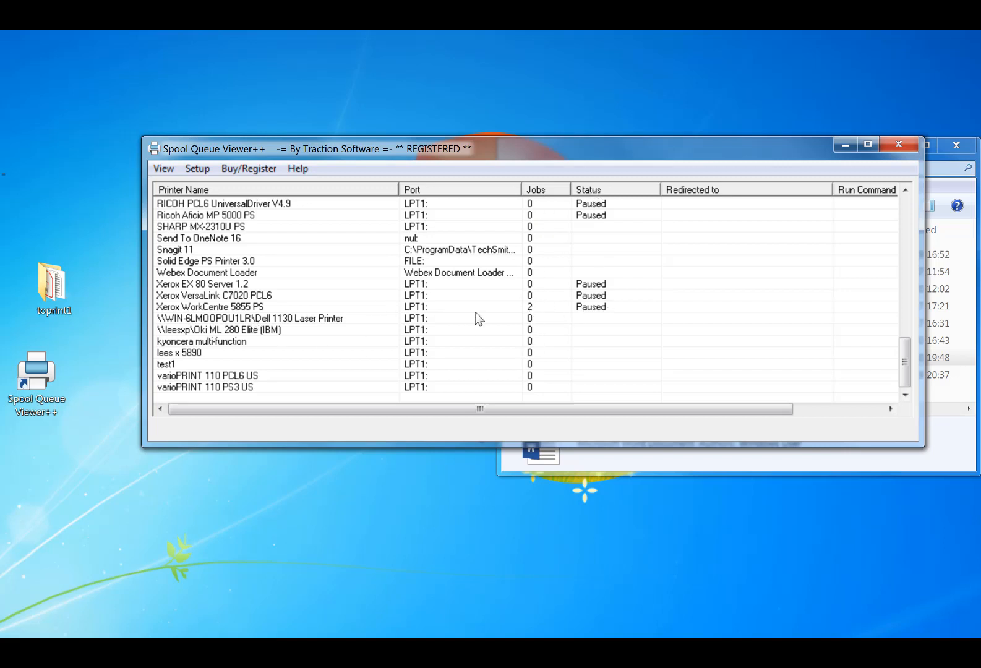
# - Open the Xerox WorkCentre 5855 PS queue and examine its job details, such as tray, duplex mode, color and priority
pyautogui.click(306, 305)
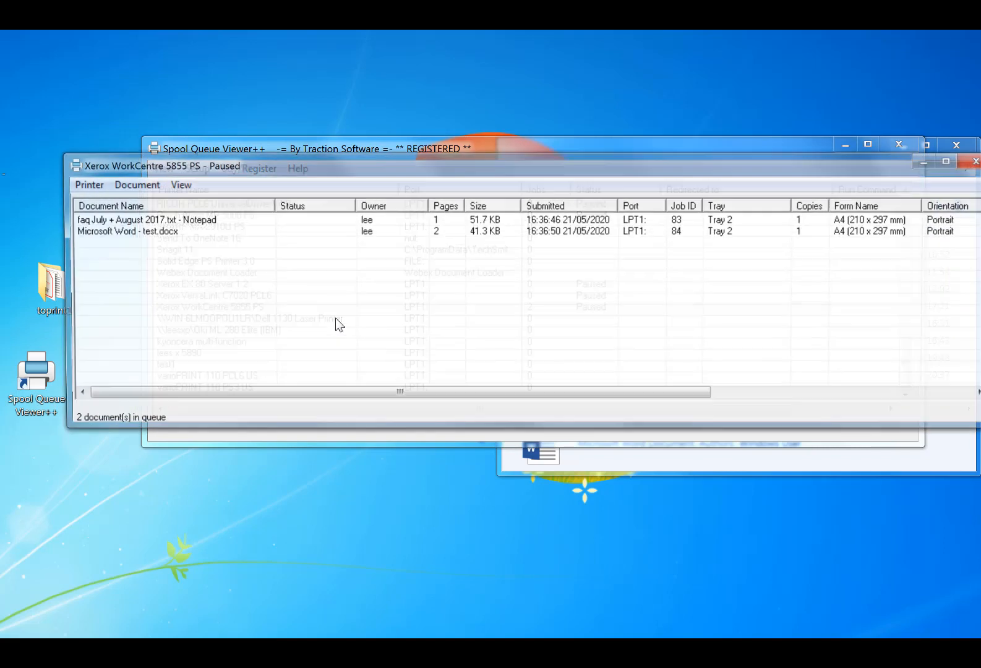
pyautogui.moveTo(285, 161); pyautogui.dragTo(288, 249)
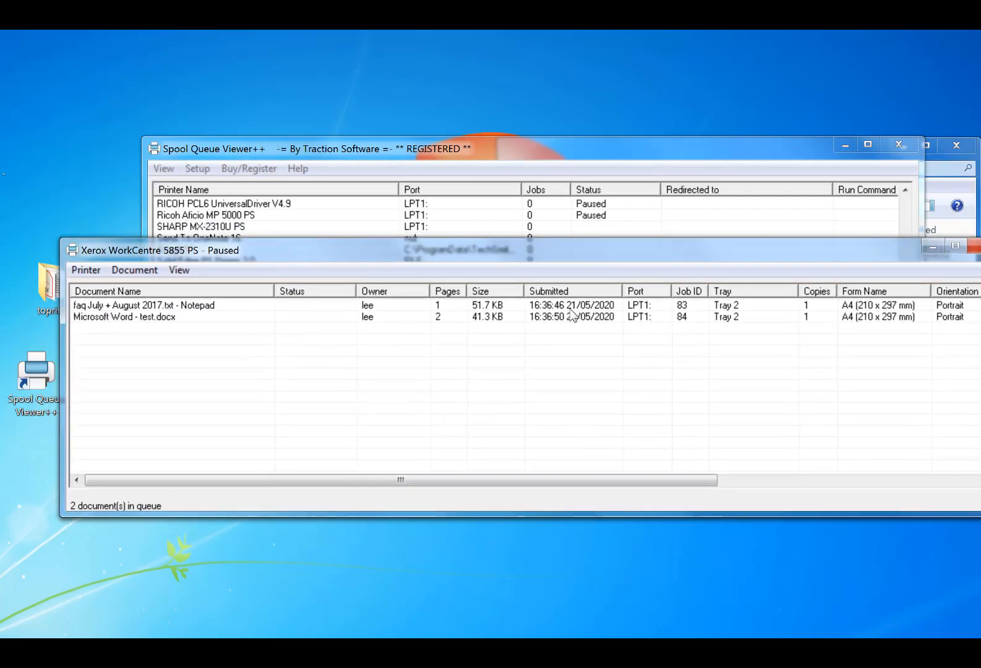
pyautogui.moveTo(711, 480); pyautogui.dragTo(832, 488)
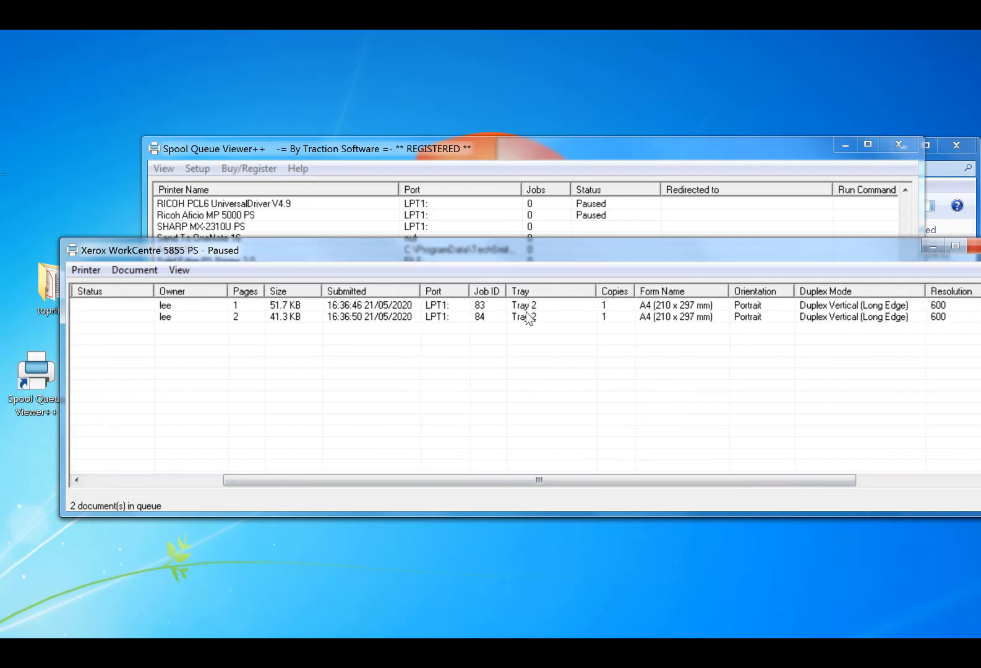
pyautogui.moveTo(790, 481); pyautogui.dragTo(964, 485)
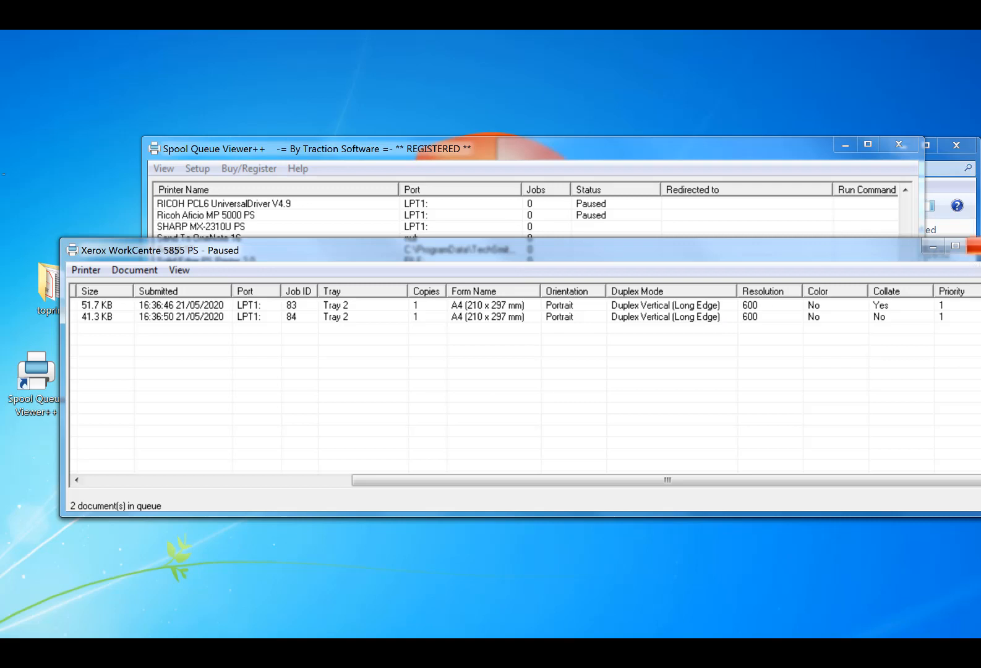
pyautogui.moveTo(678, 480); pyautogui.dragTo(256, 490)
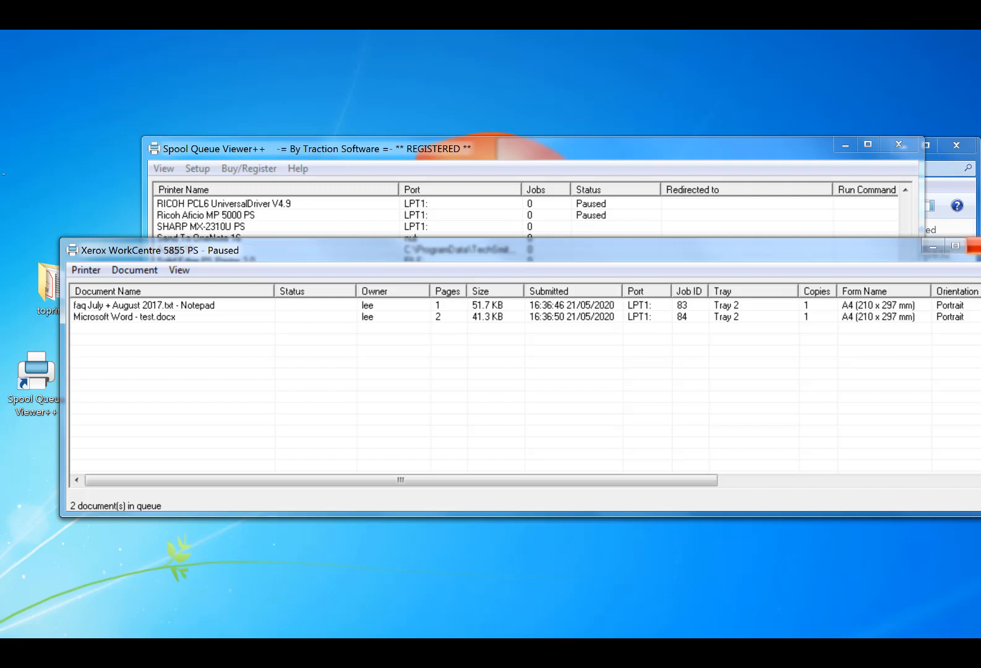
pyautogui.moveTo(243, 251); pyautogui.dragTo(313, 253)
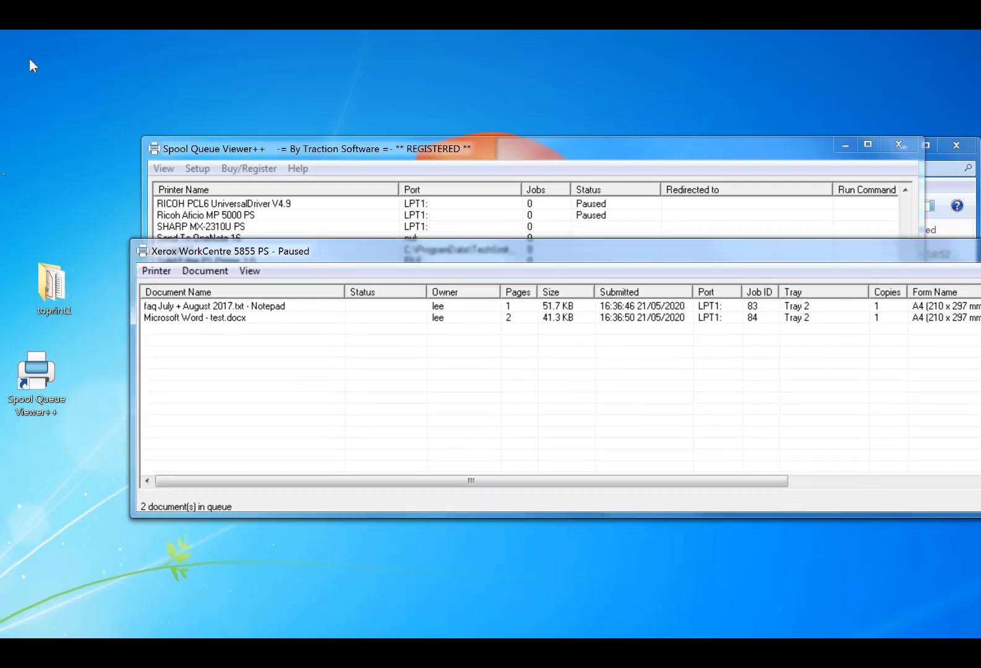
pyautogui.click(157, 271)
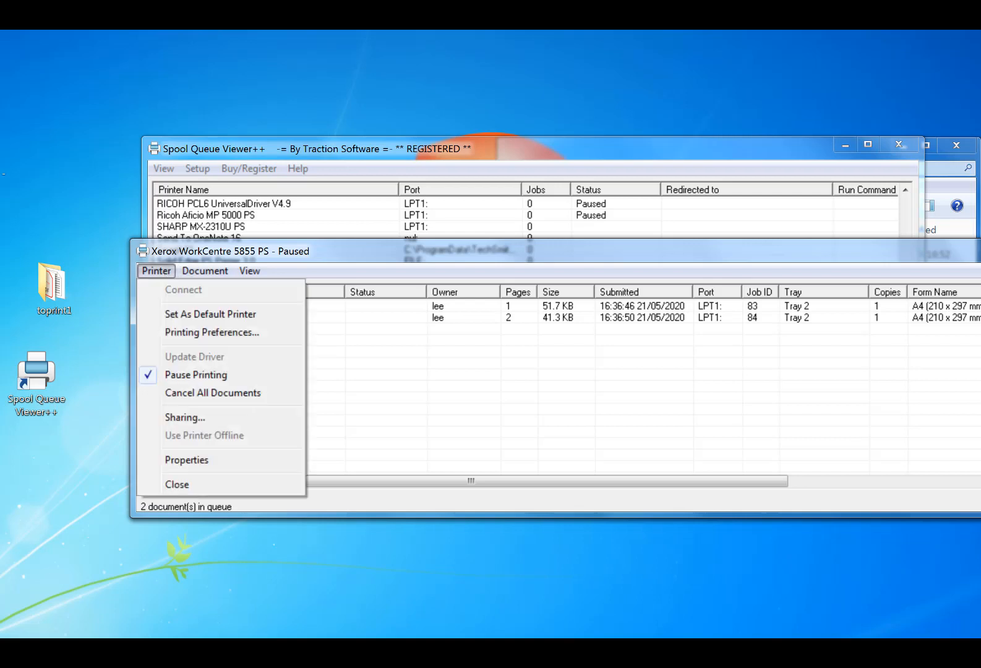
pyautogui.click(5, 65)
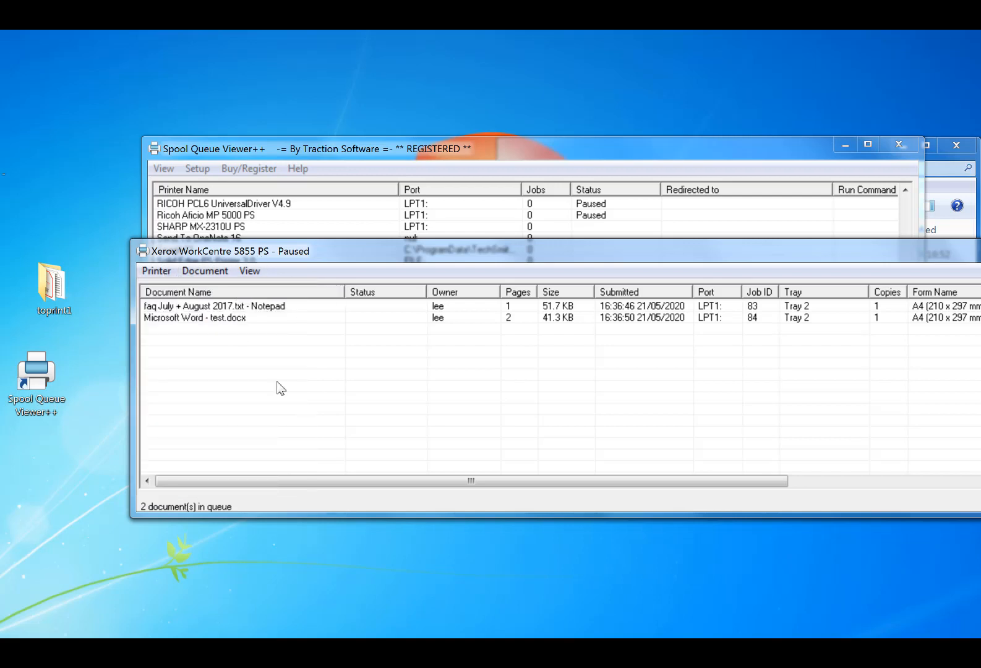
# - Preview the queued "faq July + August 2017.txt - Notepad" print job as a PDF, and close the preview
pyautogui.doubleClick(234, 306)
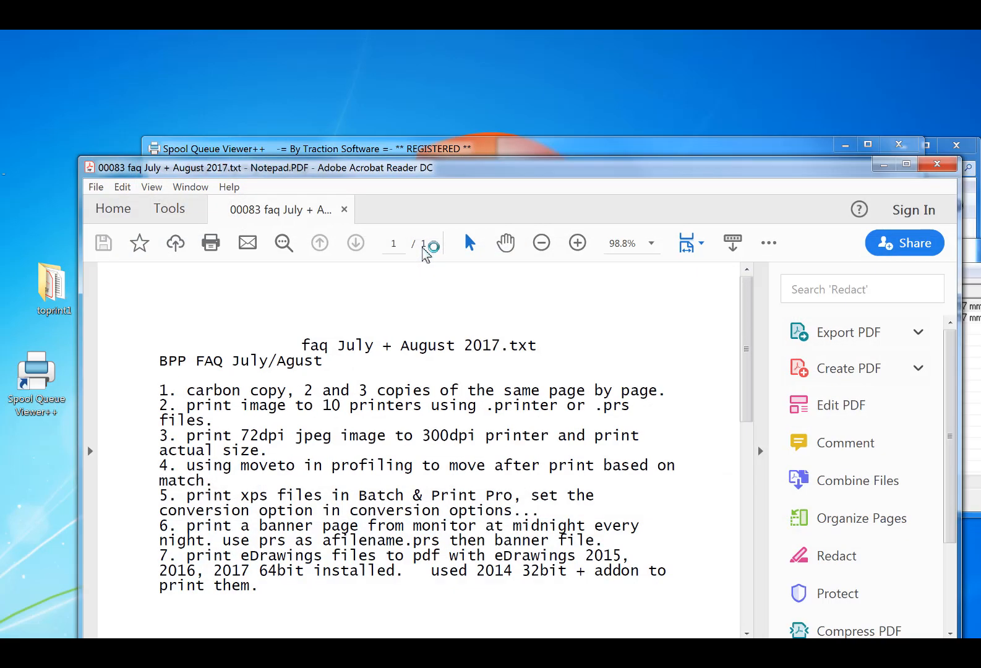
pyautogui.moveTo(746, 396); pyautogui.dragTo(749, 303)
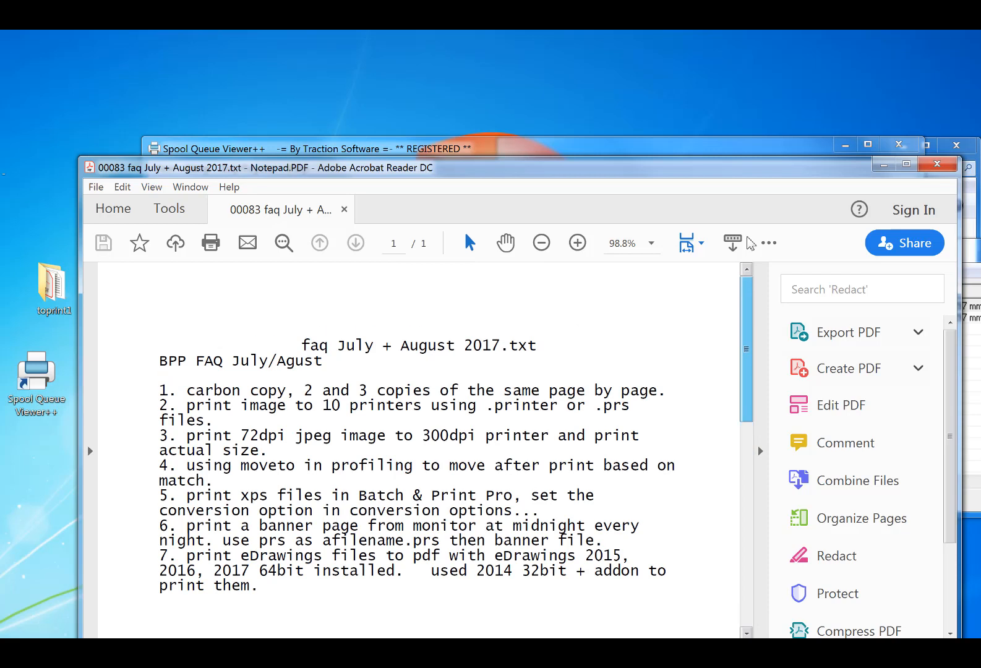
pyautogui.click(932, 169)
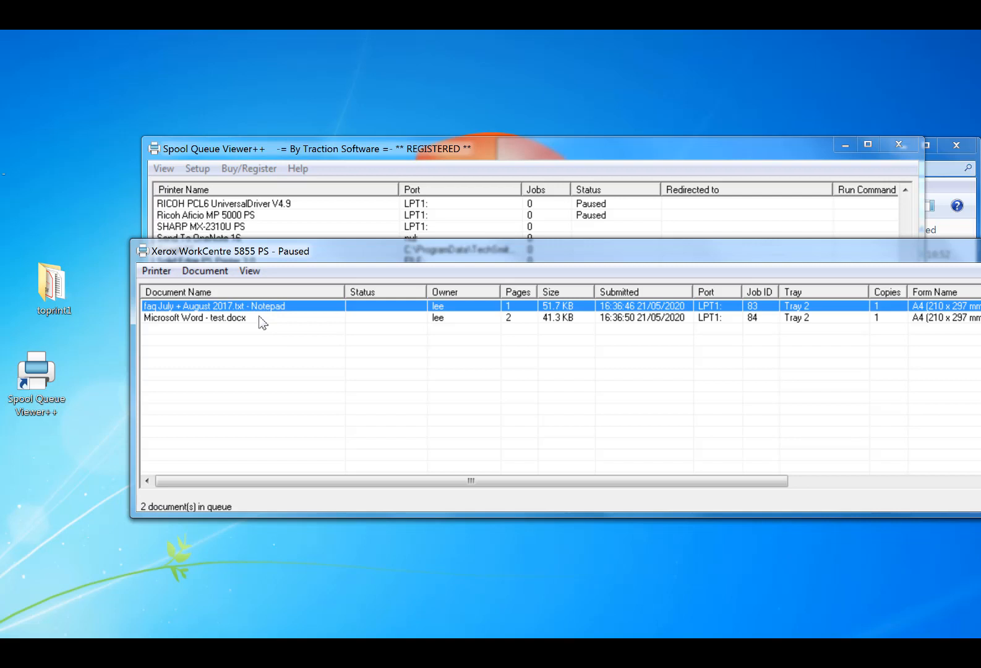
# - Change the priority of the "faq July + August 2017.txt - Notepad" job to Highest and close the printer's queue
pyautogui.rightClick(279, 309)
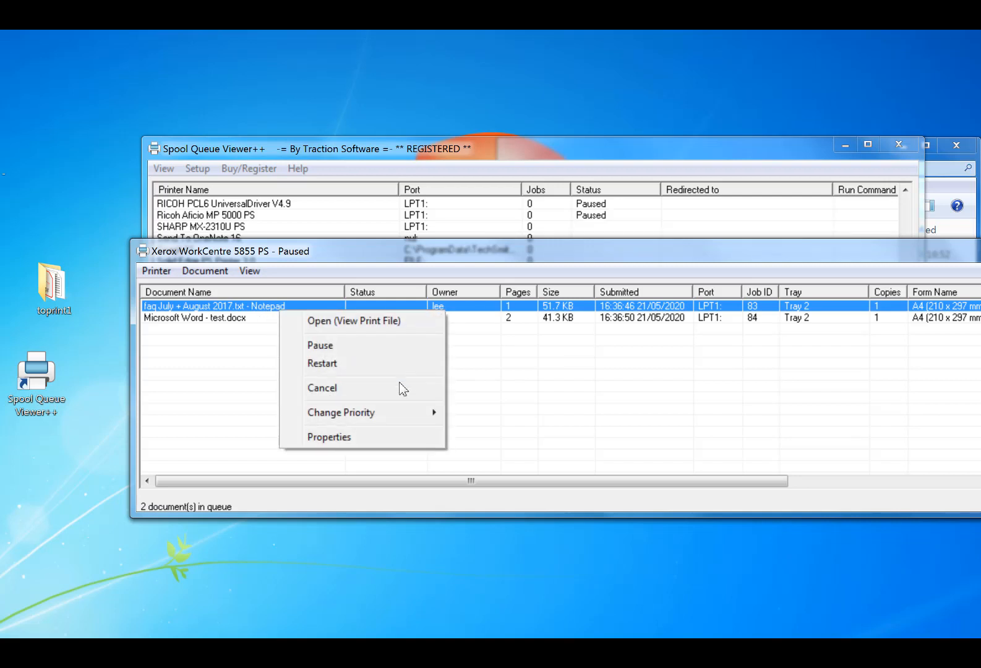
pyautogui.moveTo(400, 413)
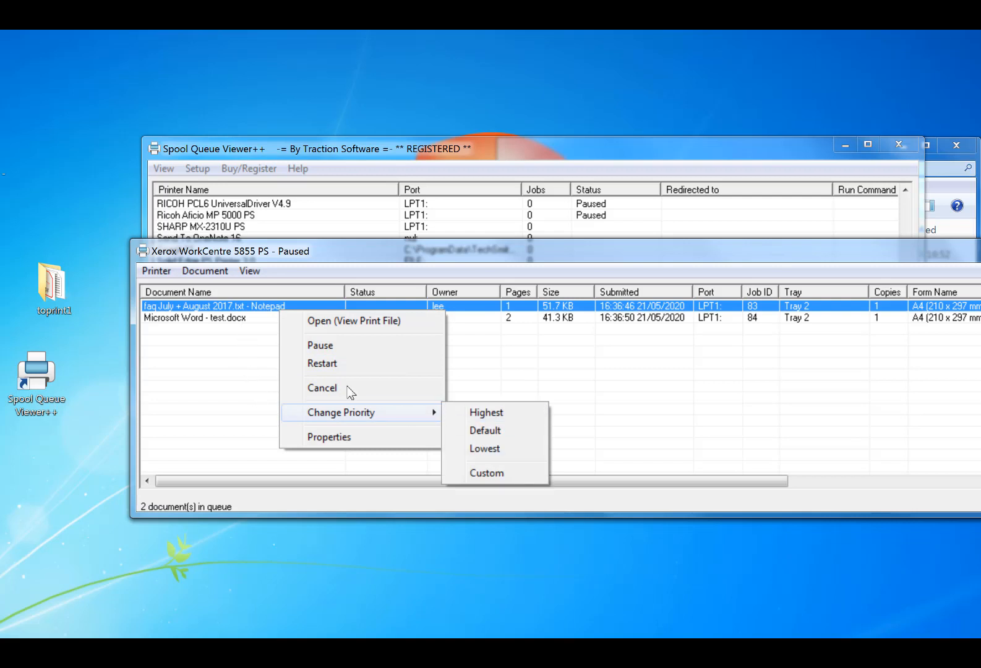
pyautogui.click(481, 410)
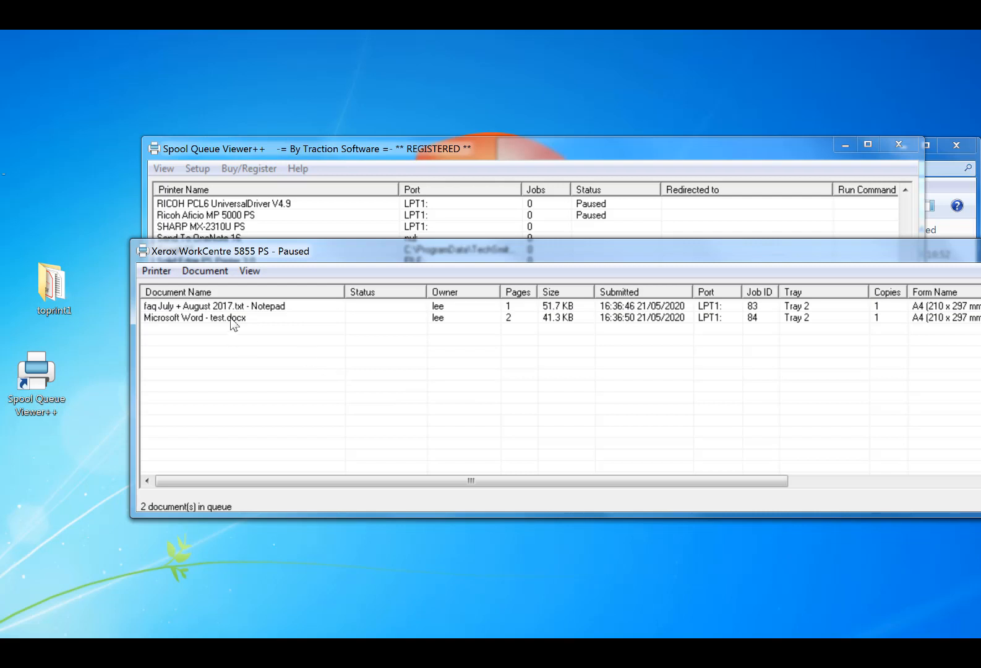
pyautogui.moveTo(345, 254); pyautogui.dragTo(421, 339)
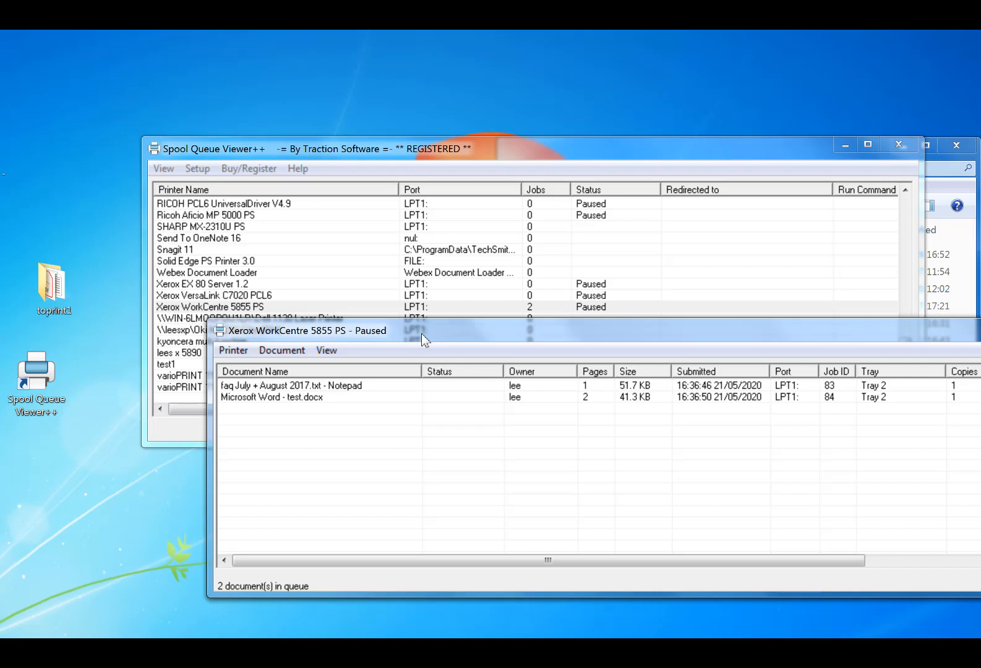
pyautogui.moveTo(421, 334); pyautogui.dragTo(284, 263)
pyautogui.click(979, 257)
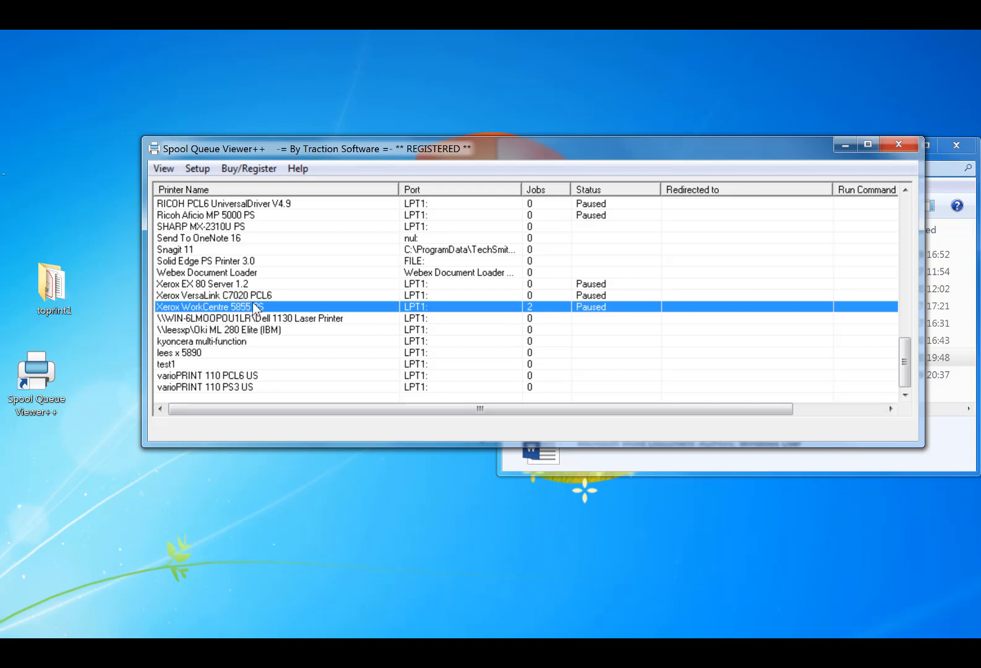
# - Redirect all prints from Xerox WorkCentre 5855 PS to both varioPRINT 110 PCL6 US and varioPRINT 110 PS3 US
pyautogui.rightClick(270, 305)
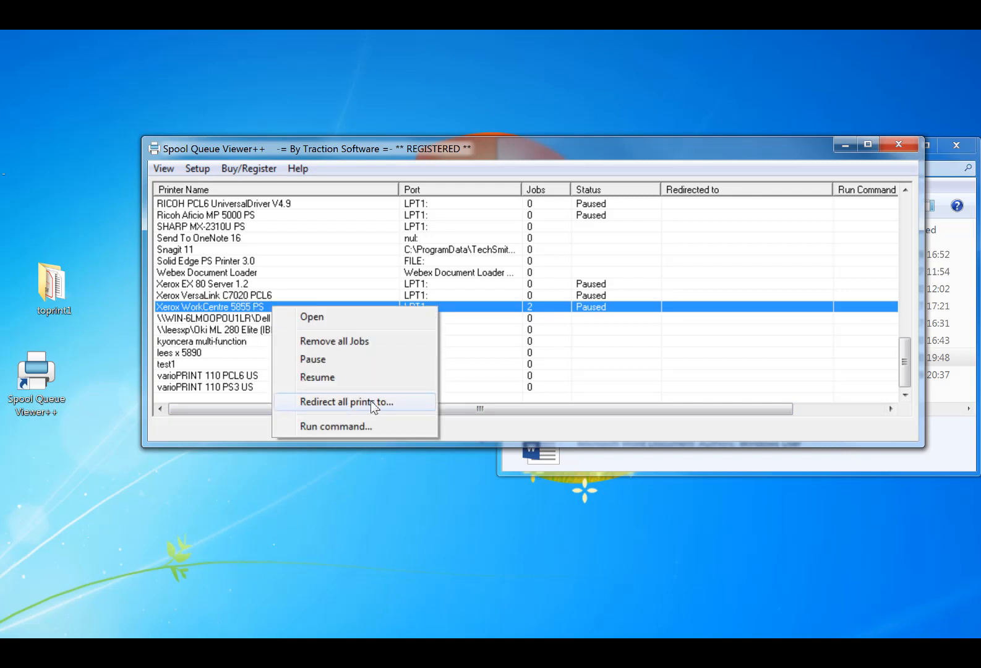
pyautogui.click(371, 402)
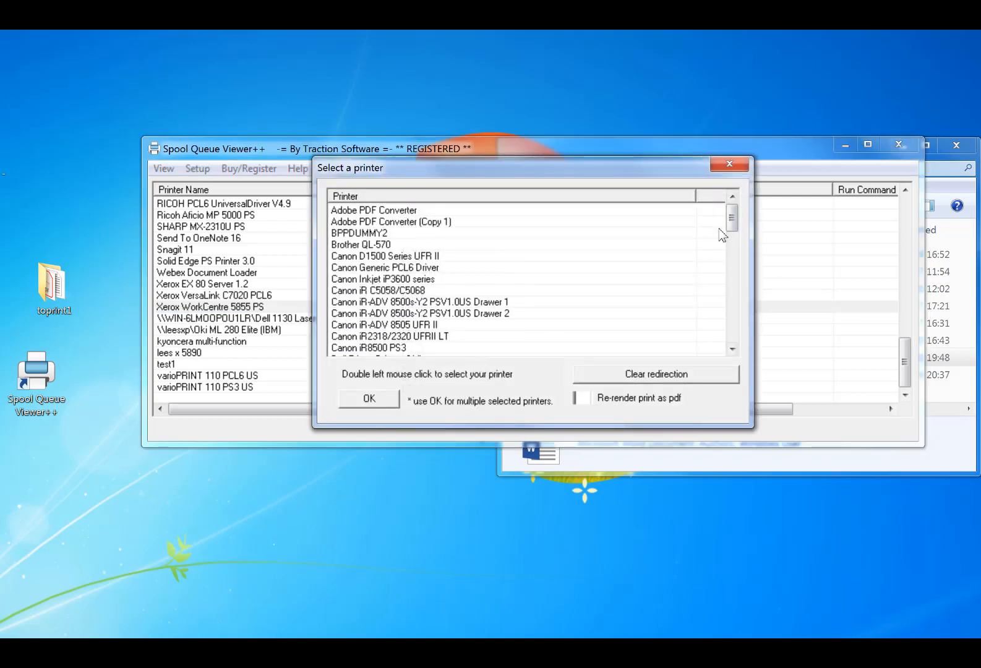
pyautogui.moveTo(731, 224); pyautogui.dragTo(732, 334)
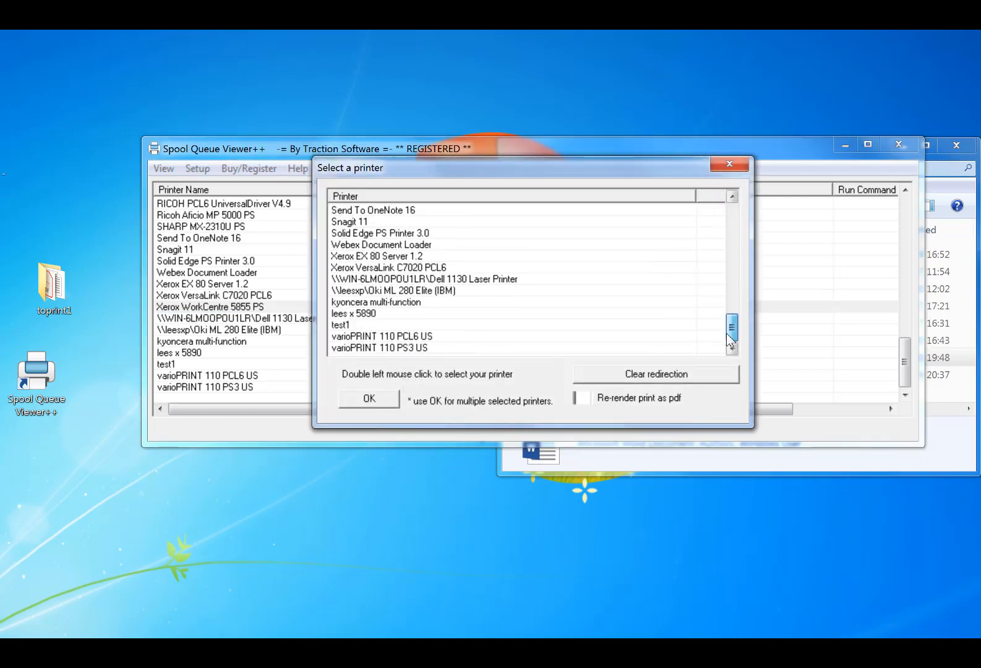
pyautogui.click(393, 337)
pyautogui.keyDown('ctrl'); pyautogui.click(405, 348); pyautogui.keyUp('ctrl')
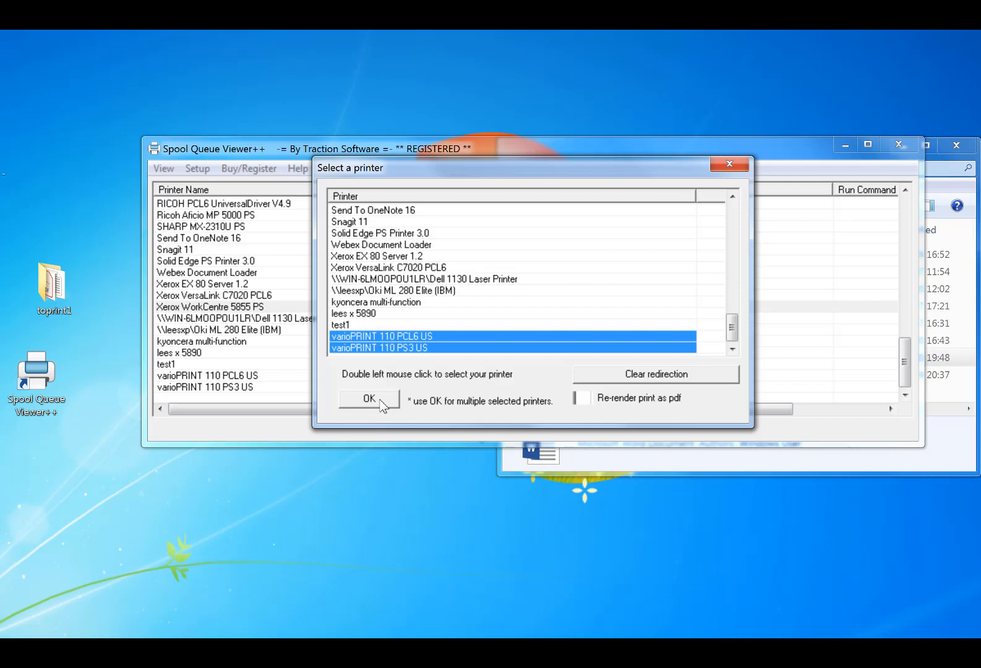
pyautogui.press('Return')
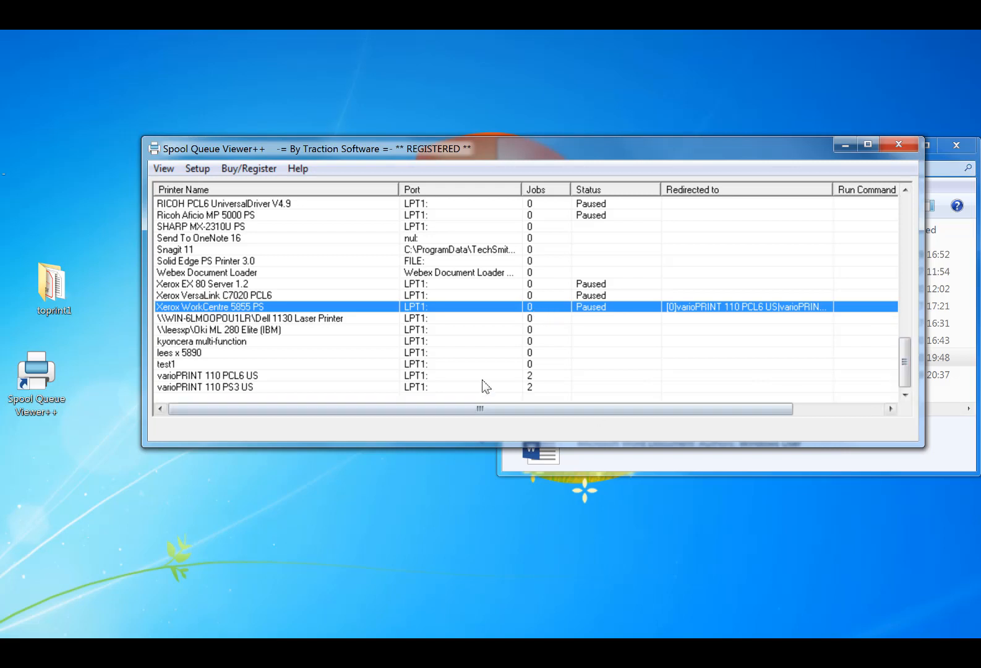
pyautogui.click(270, 375)
pyautogui.click(267, 388)
pyautogui.click(268, 378)
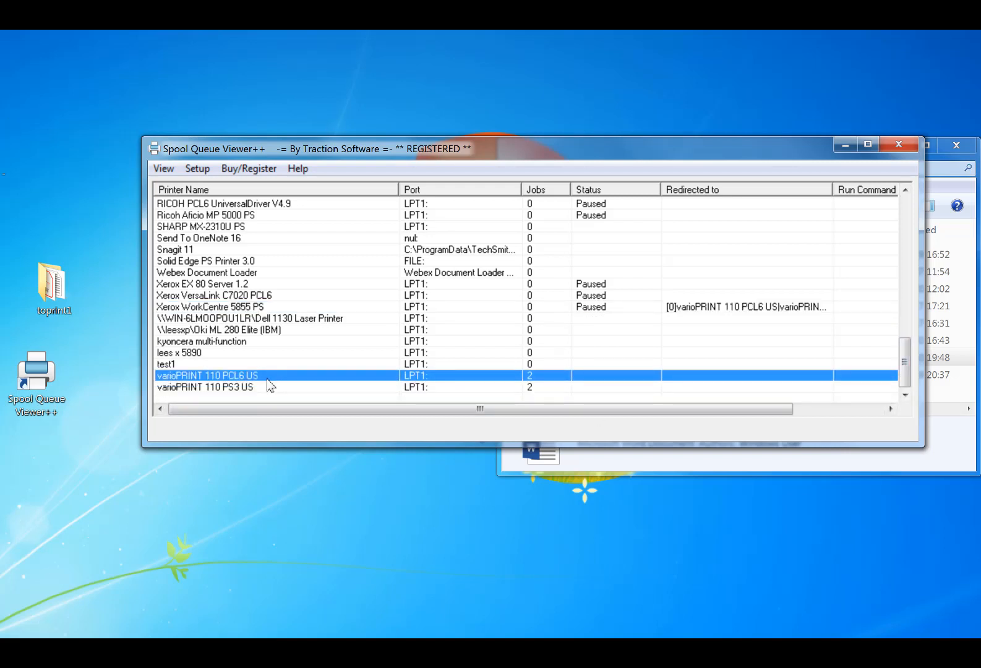
pyautogui.click(554, 320)
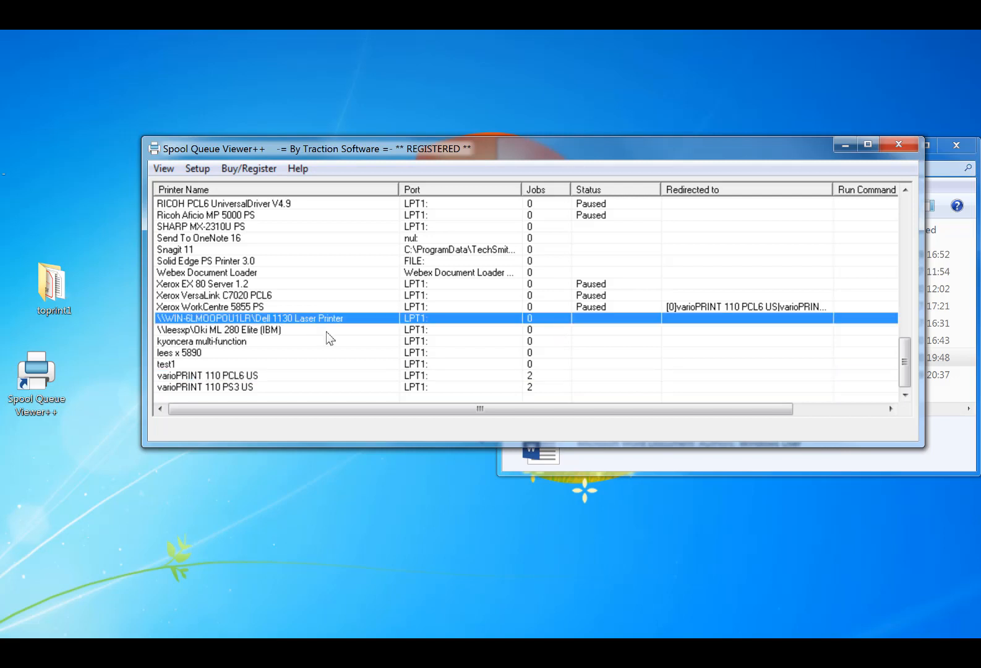
pyautogui.click(251, 327)
pyautogui.click(248, 306)
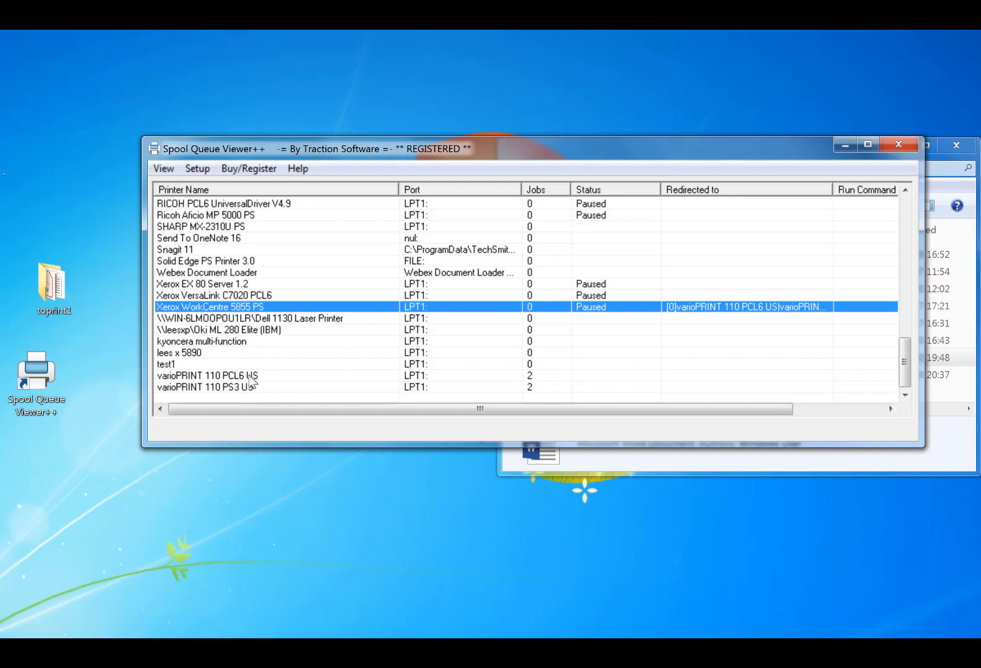
# - Compare the redirected jobs in the varioPRINT 110 PCL6 US and varioPRINT 110 PS3 US queues, and close both queues
pyautogui.doubleClick(251, 375)
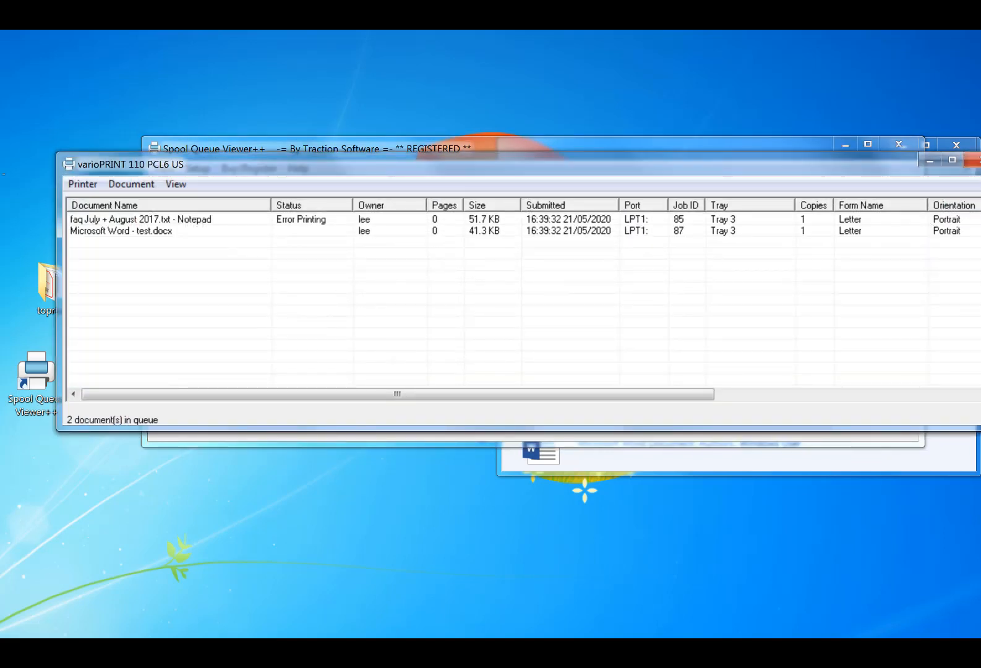
pyautogui.click(974, 160)
pyautogui.doubleClick(277, 389)
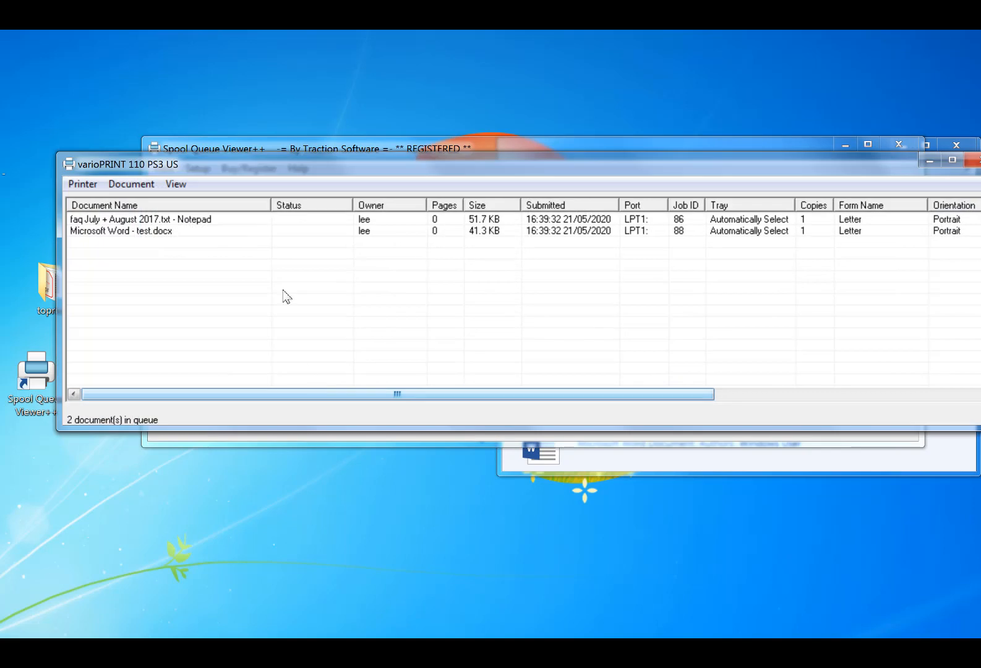
pyautogui.moveTo(235, 164); pyautogui.dragTo(416, 213)
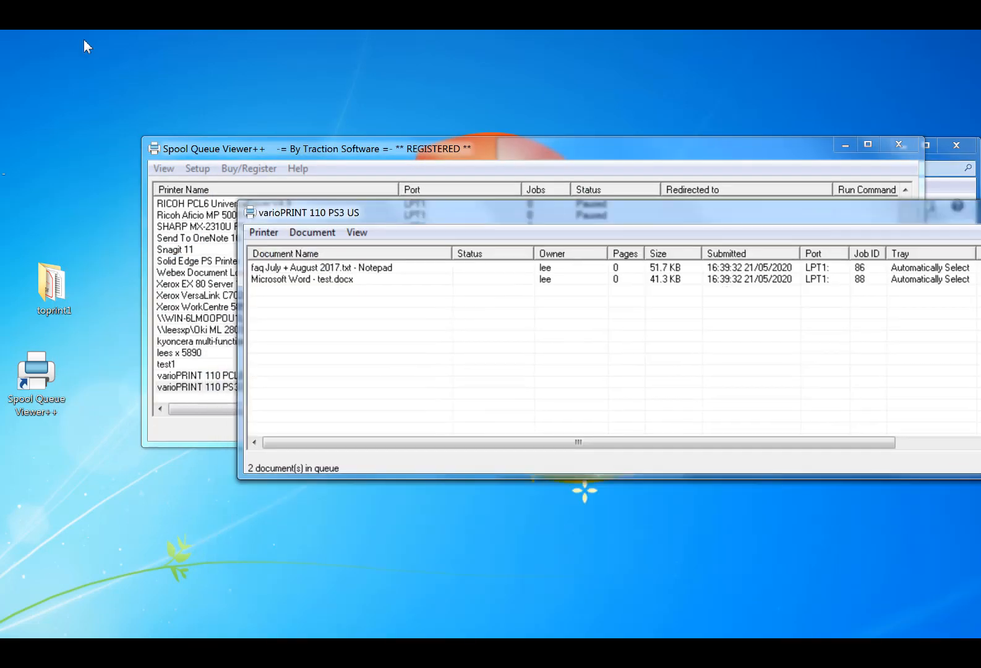
pyautogui.doubleClick(196, 376)
pyautogui.moveTo(396, 166); pyautogui.dragTo(513, 337)
pyautogui.moveTo(717, 553); pyautogui.dragTo(661, 566)
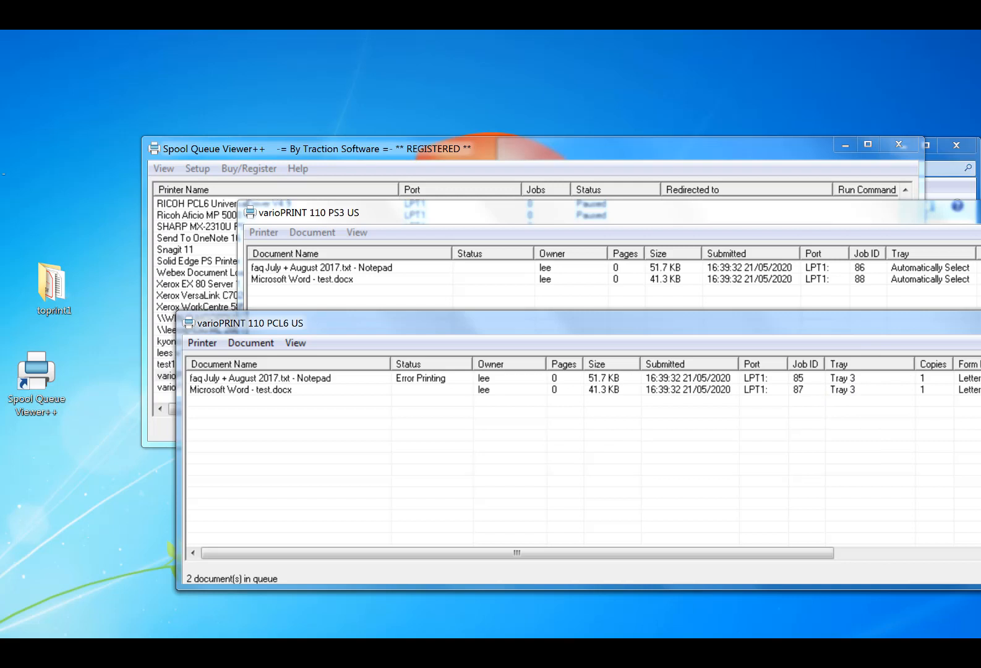
pyautogui.click(980, 319)
pyautogui.click(980, 208)
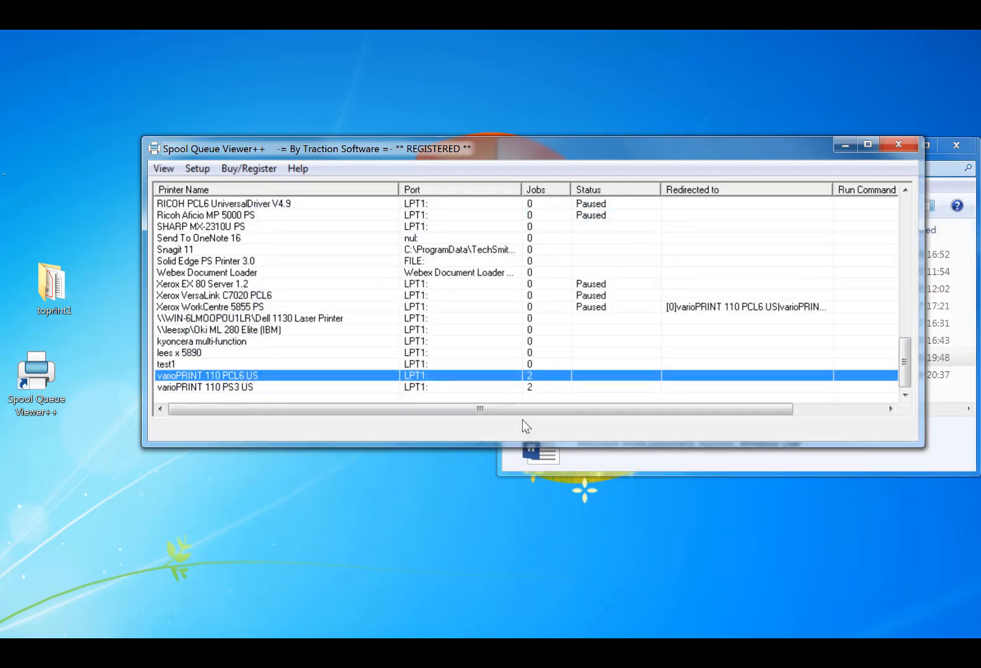
# - Redirect all prints from Xerox WorkCentre 5855 PS to varioPRINT 110 PCL6 US and varioPRINT 110 PS3 US, re-rendering them as PDF
pyautogui.doubleClick(218, 307)
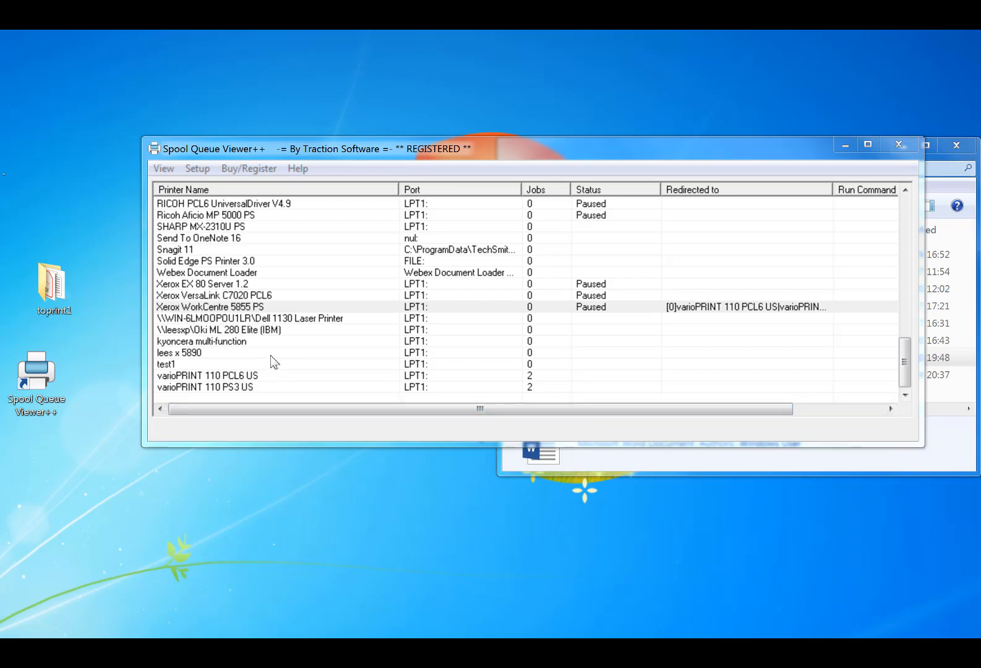
pyautogui.rightClick(353, 307)
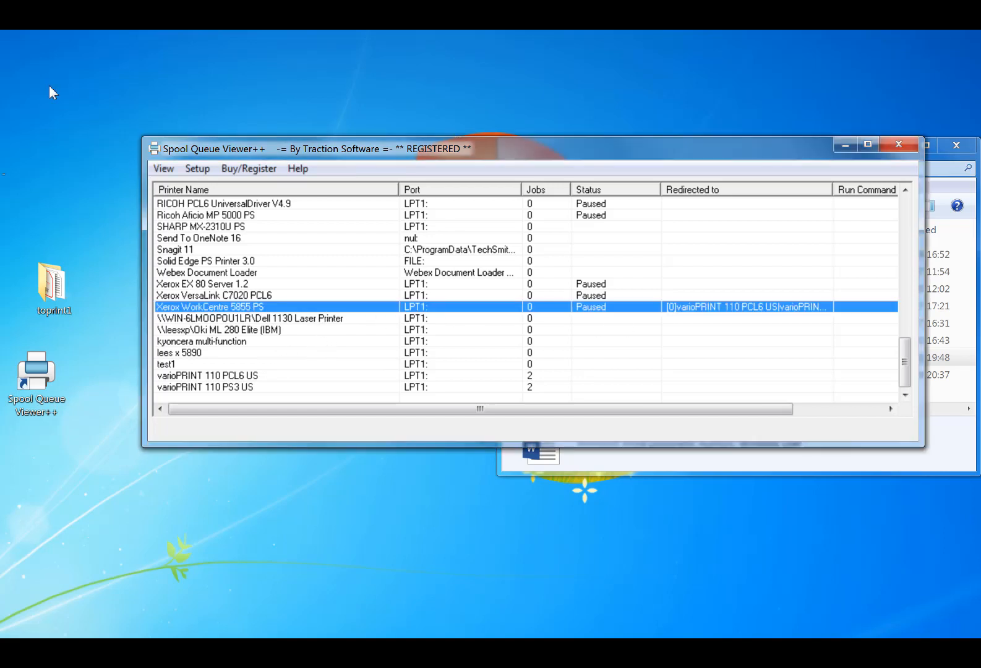
pyautogui.click(441, 402)
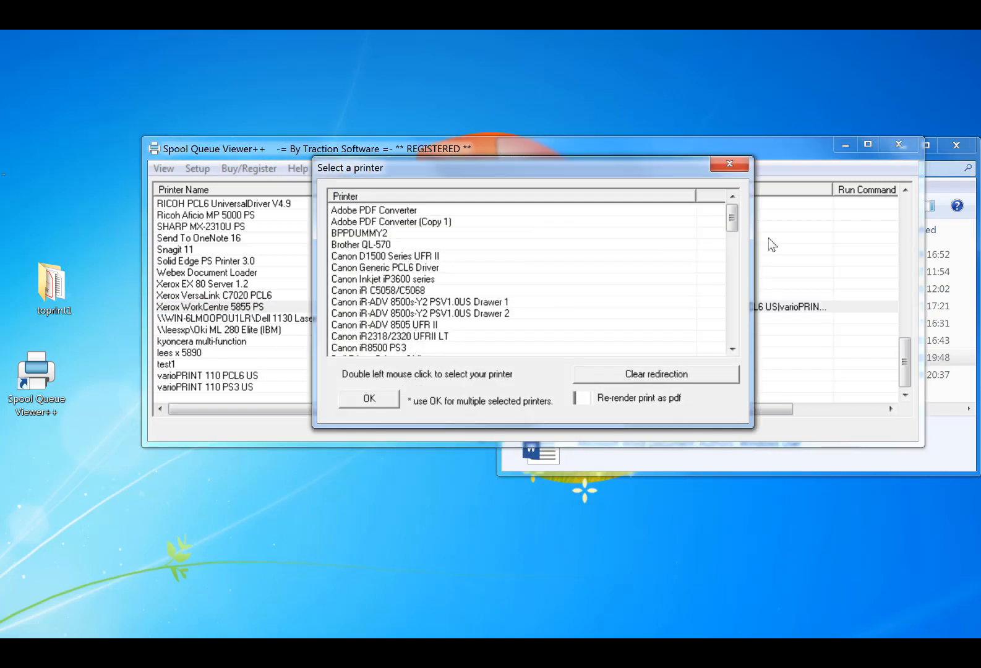
pyautogui.moveTo(733, 218); pyautogui.dragTo(731, 337)
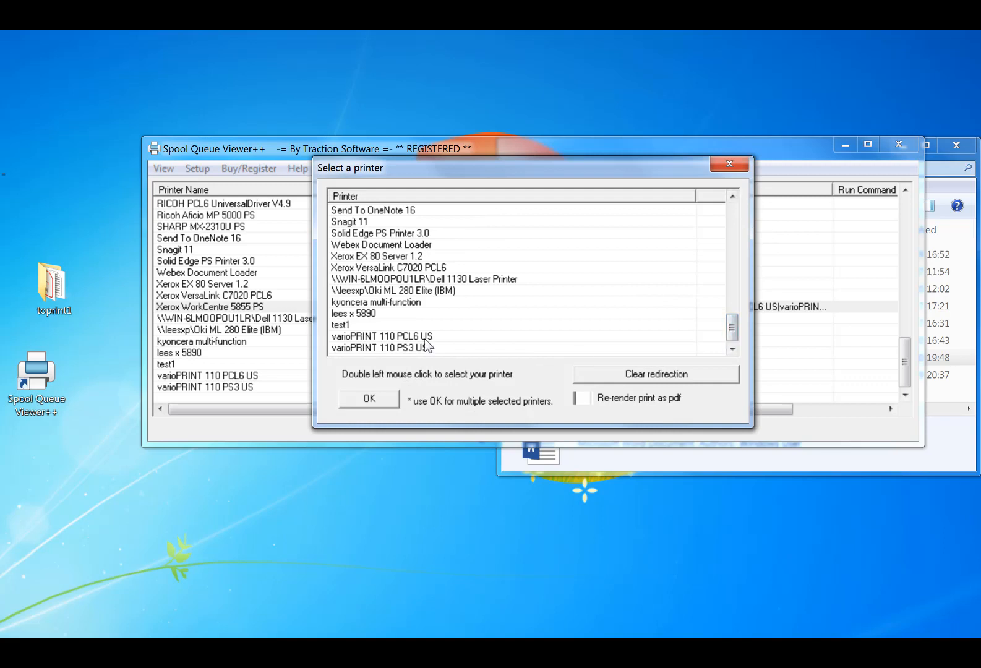
pyautogui.click(420, 337)
pyautogui.keyDown('shift'); pyautogui.click(414, 348); pyautogui.keyUp('shift')
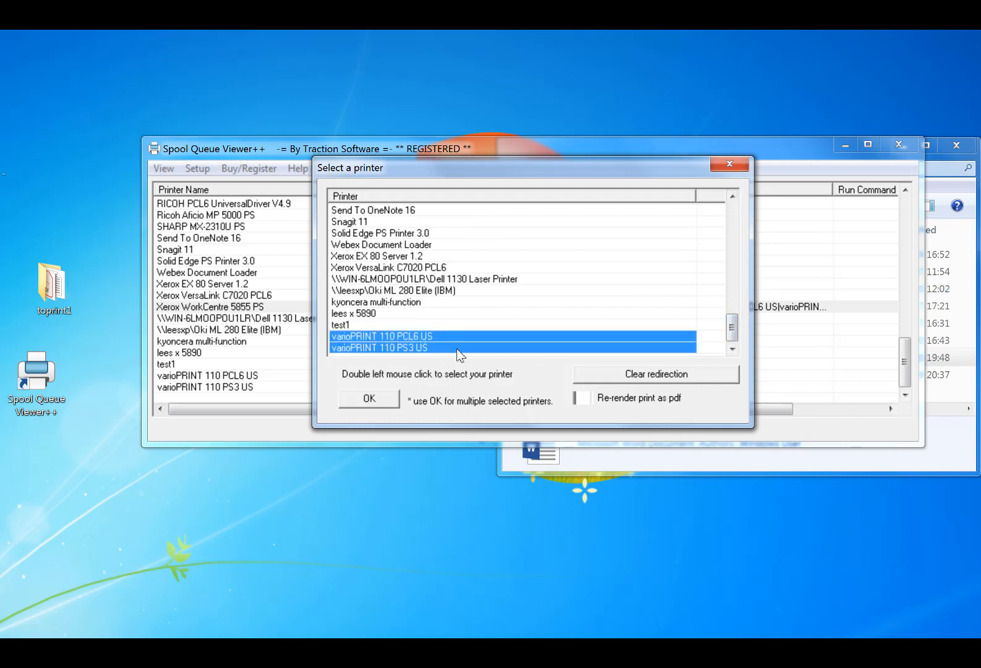
pyautogui.click(580, 399)
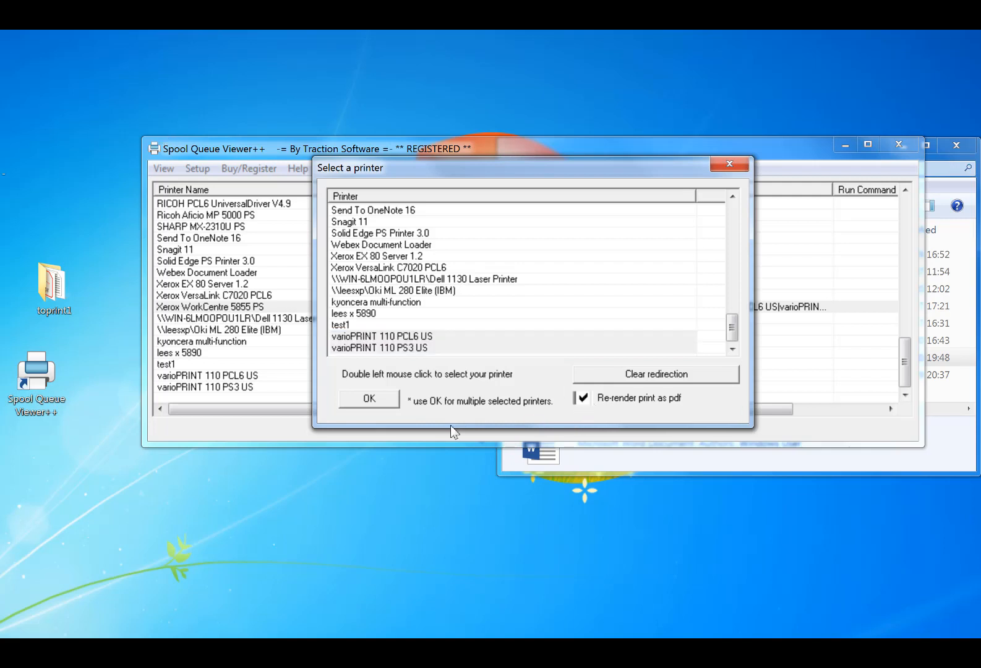
pyautogui.click(385, 398)
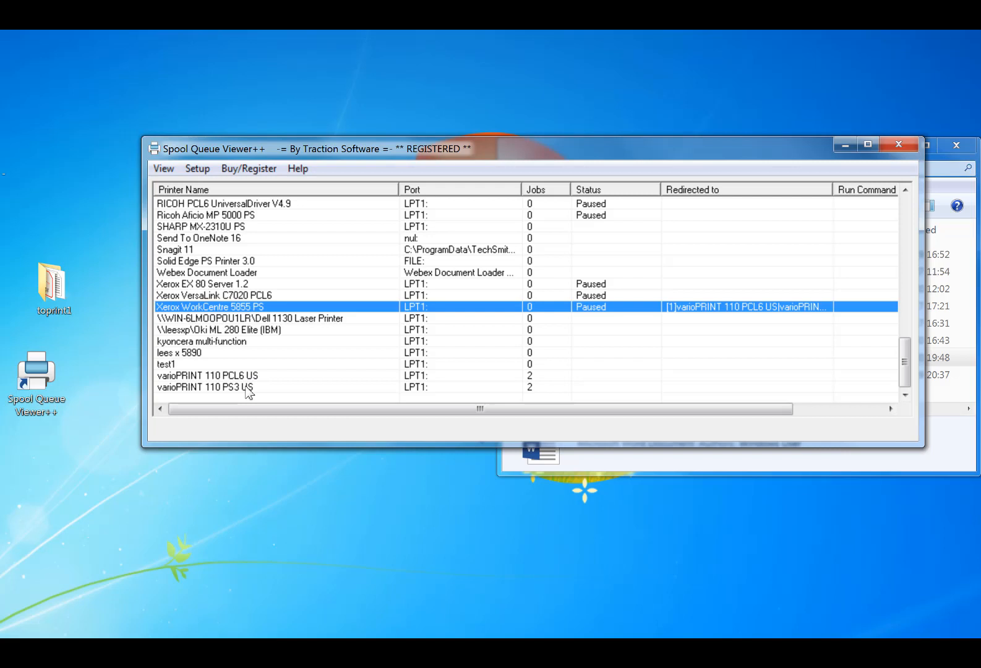
# - Open the Xerox WorkCentre 5855 PS queue and send "faq July + August 2017.txt" from the toprint1 folder to it for printing
pyautogui.doubleClick(338, 307)
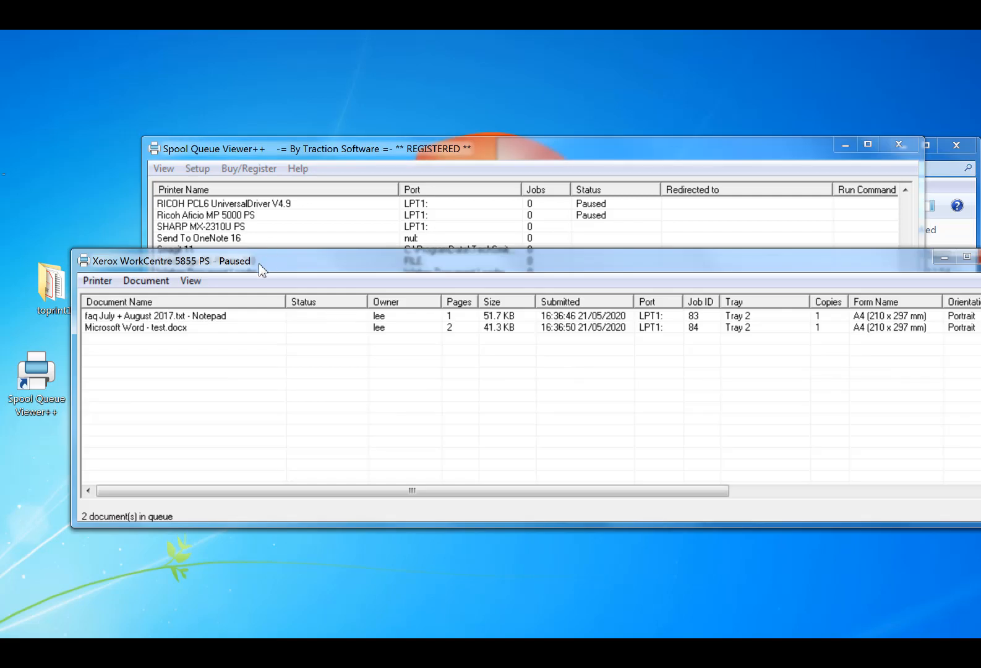
pyautogui.moveTo(258, 263); pyautogui.dragTo(285, 249)
pyautogui.doubleClick(77, 275)
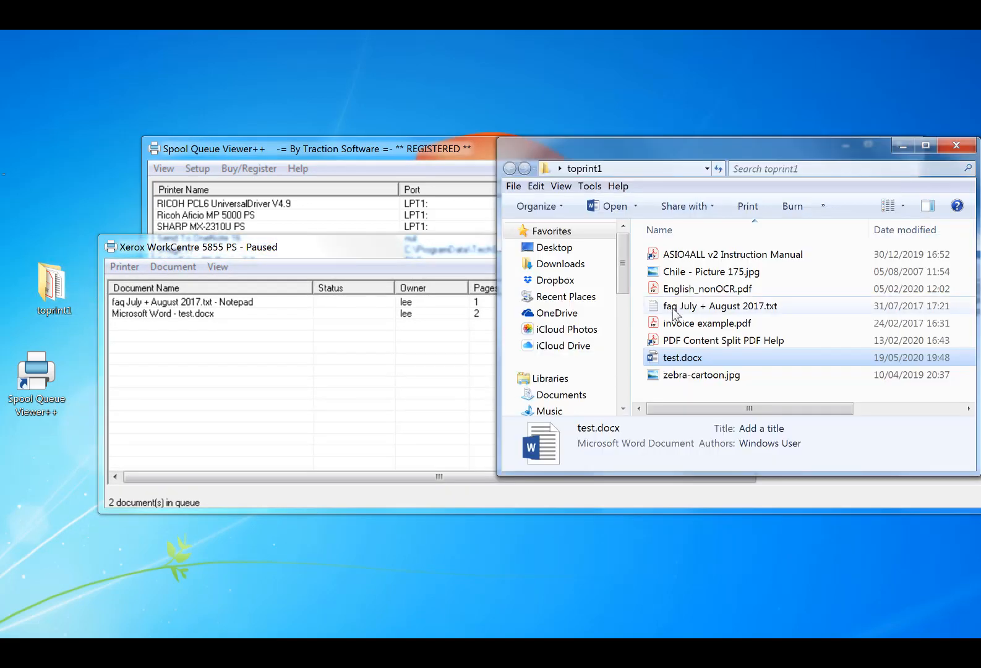
pyautogui.click(675, 309)
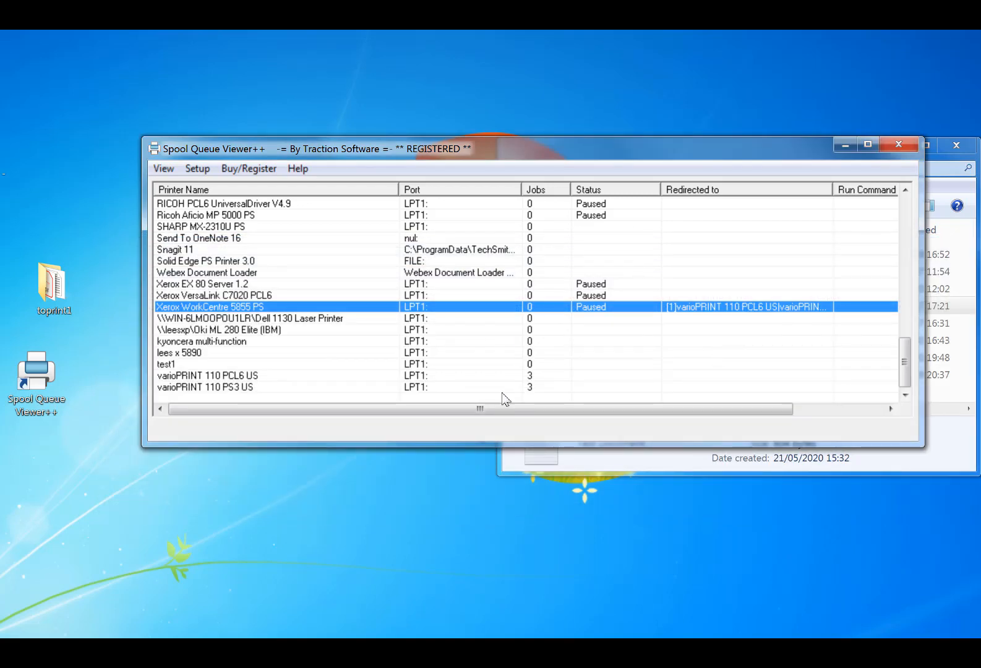
# - Check the redirected re-rendered job in the varioPRINT 110 PCL6 US and varioPRINT 110 PS3 US queues, and close both queues
pyautogui.doubleClick(511, 376)
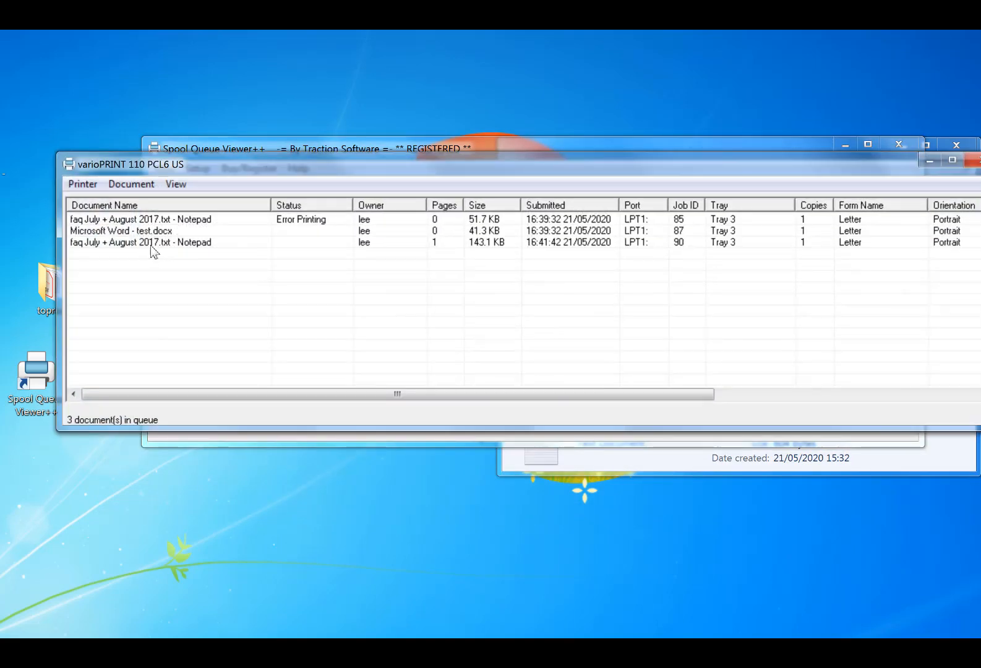
pyautogui.click(187, 231)
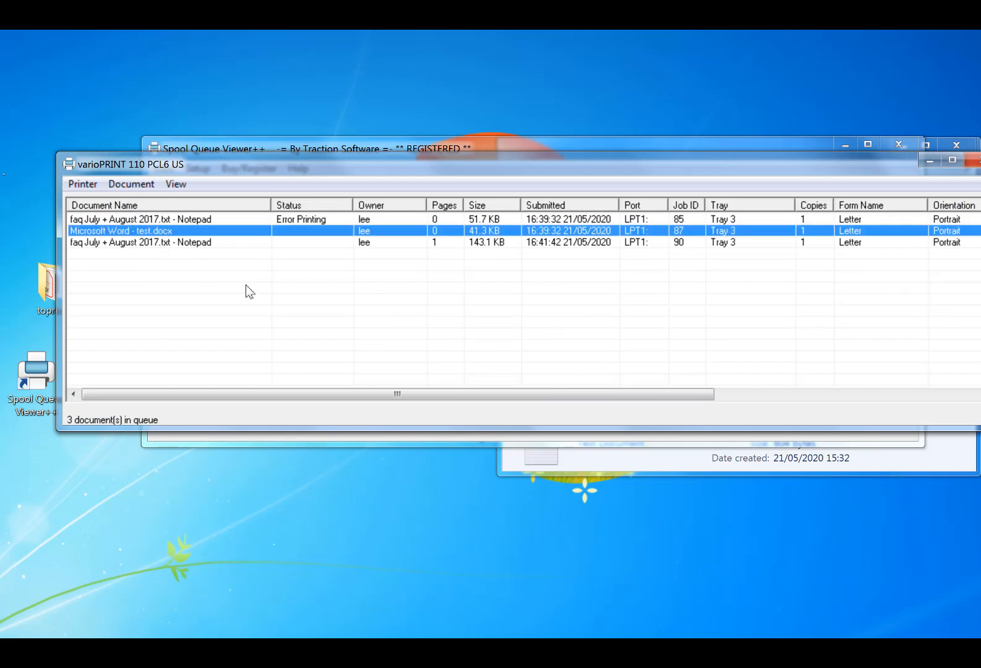
pyautogui.click(596, 286)
pyautogui.hotkey('alt', 'F4')
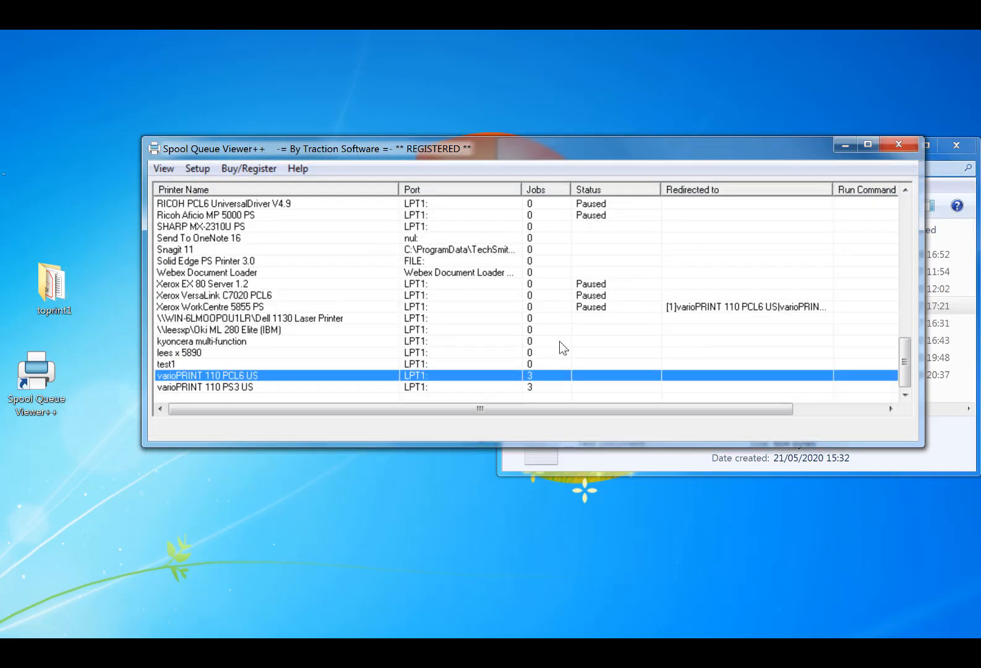
pyautogui.doubleClick(486, 388)
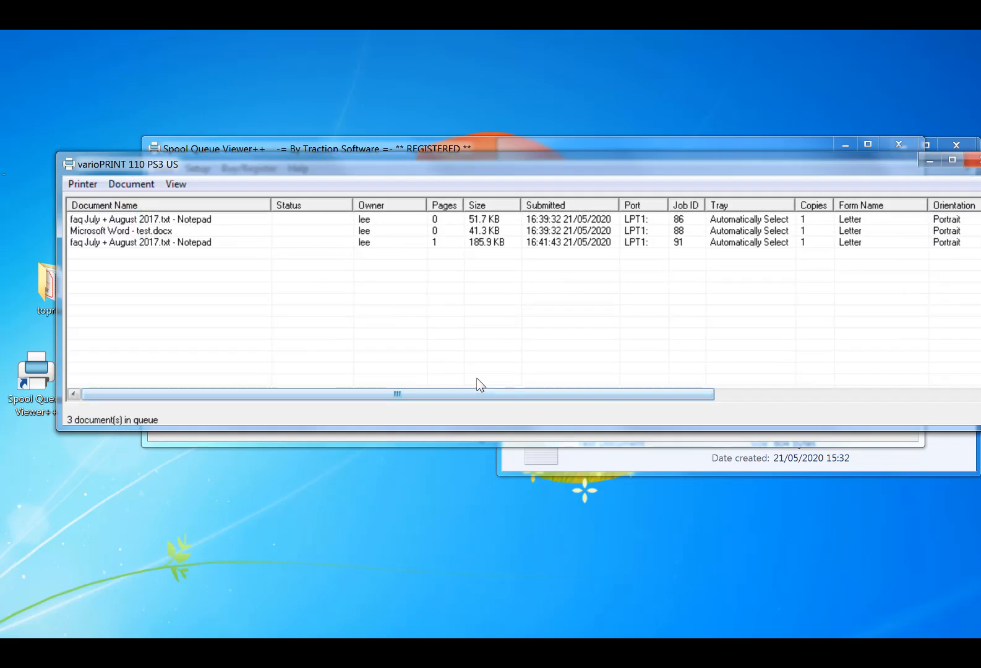
pyautogui.hotkey('alt', 'F4')
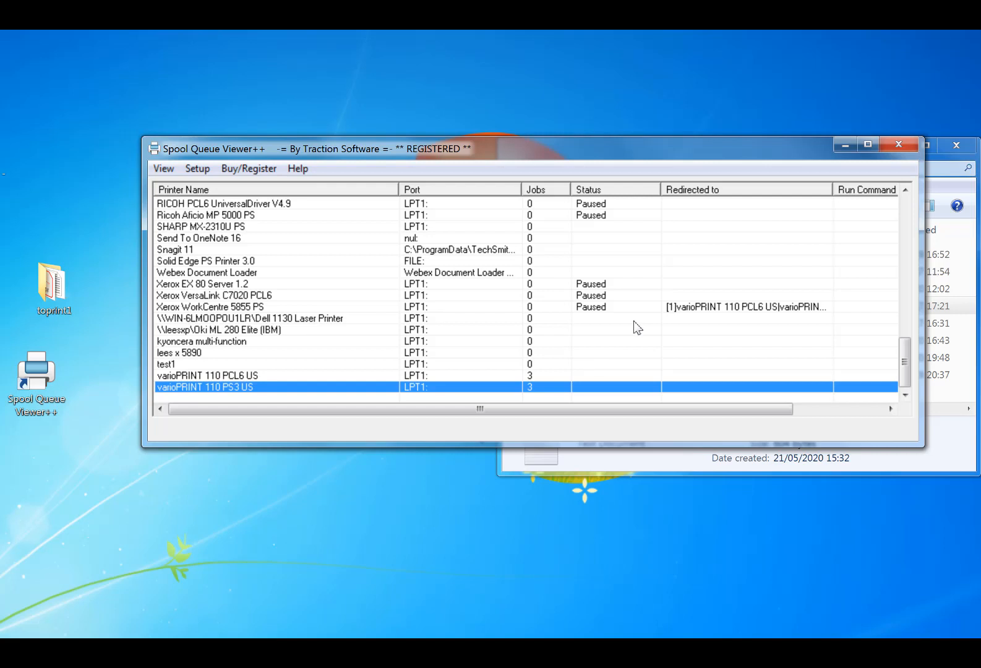
# - Open the Xerox WorkCentre 5855 PS queue and bring up that printer's printing preferences from its properties
pyautogui.click(674, 309)
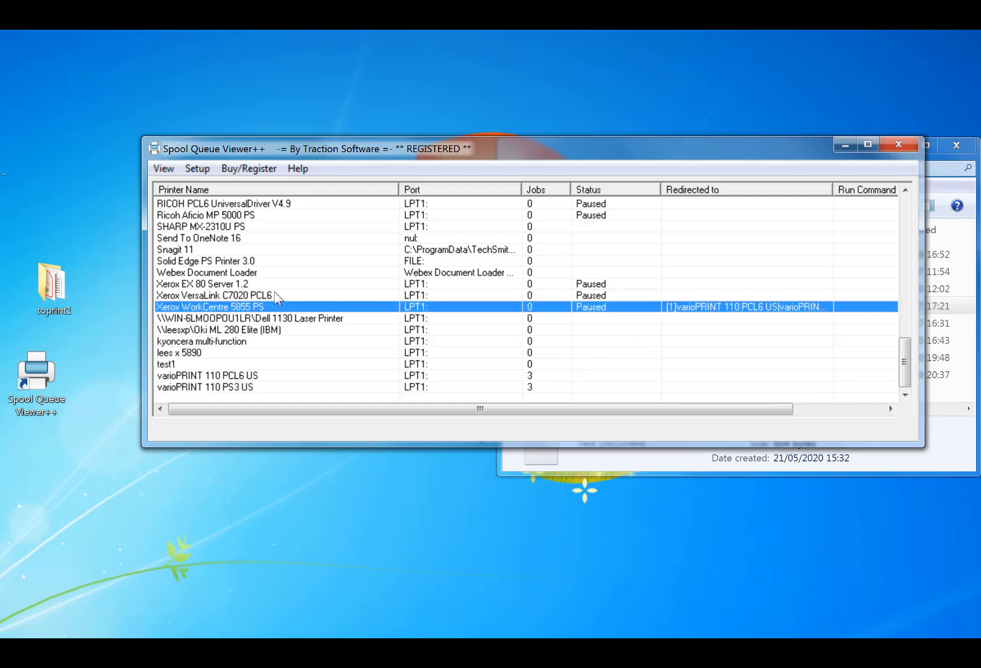
pyautogui.rightClick(466, 308)
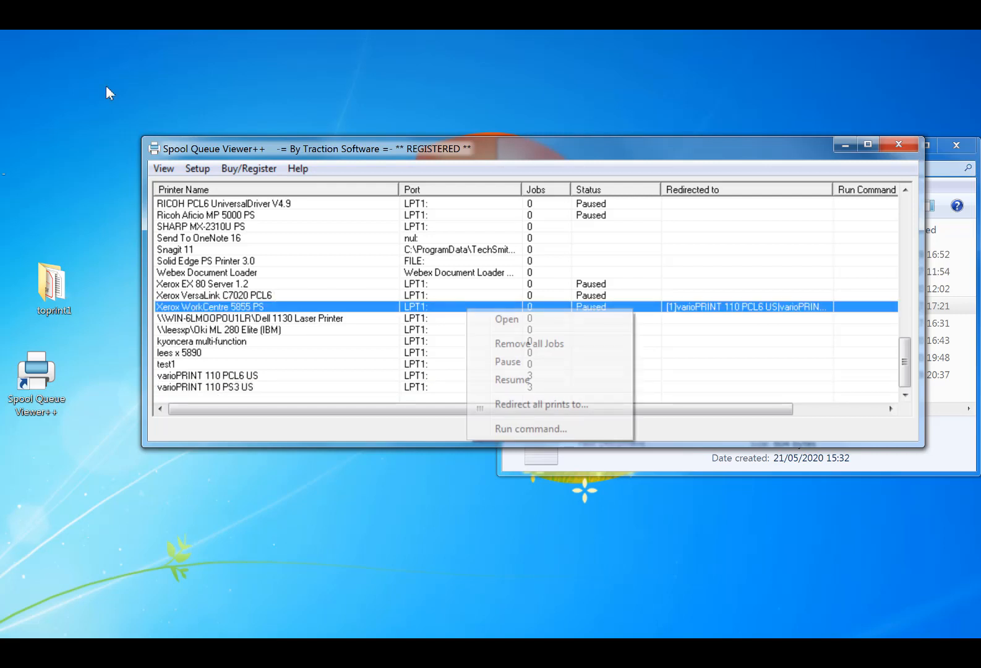
pyautogui.click(506, 319)
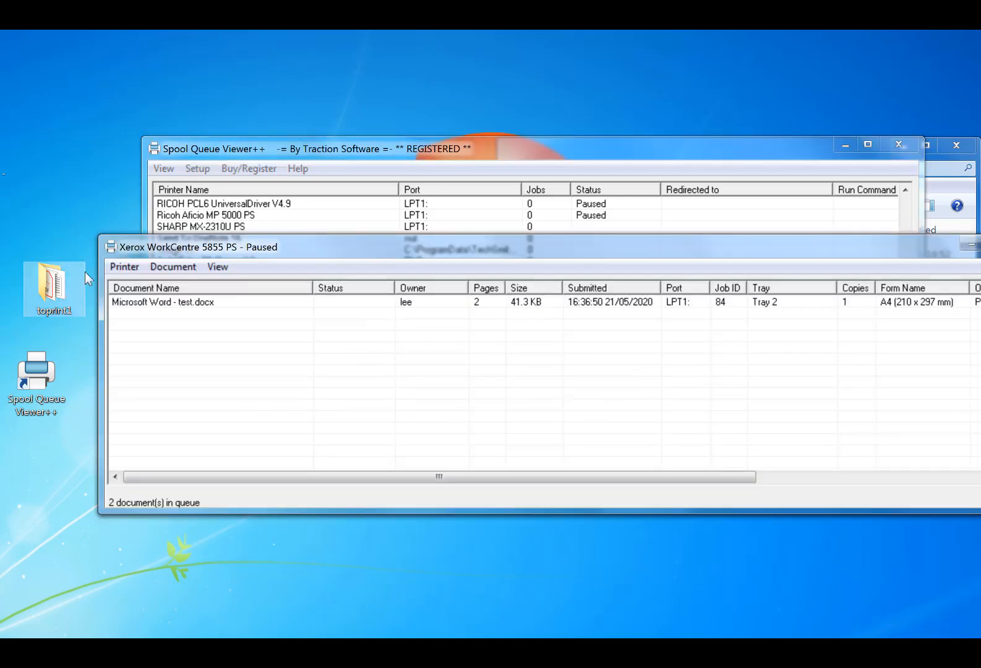
pyautogui.click(124, 266)
pyautogui.click(164, 458)
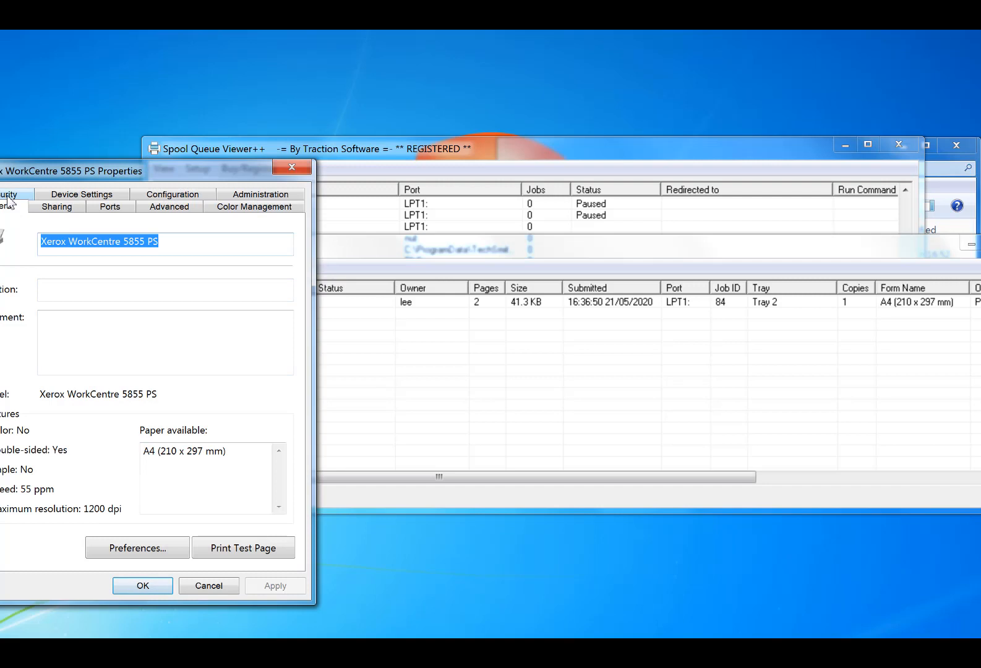
pyautogui.click(138, 547)
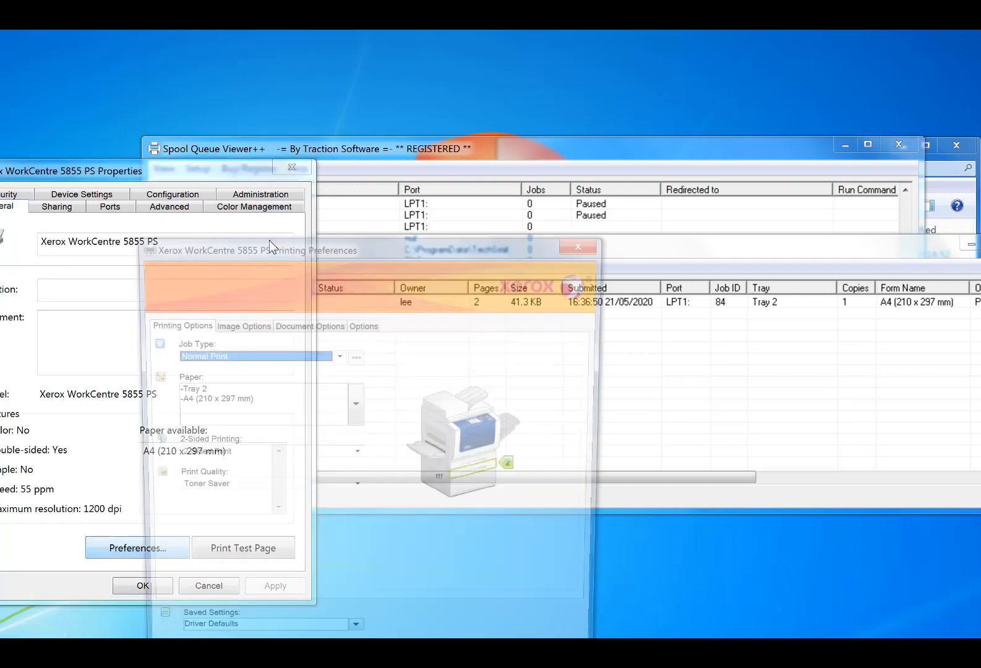
# - Examine the watermark, orientation and page layout document options, and cancel the printing preferences and printer properties
pyautogui.click(341, 322)
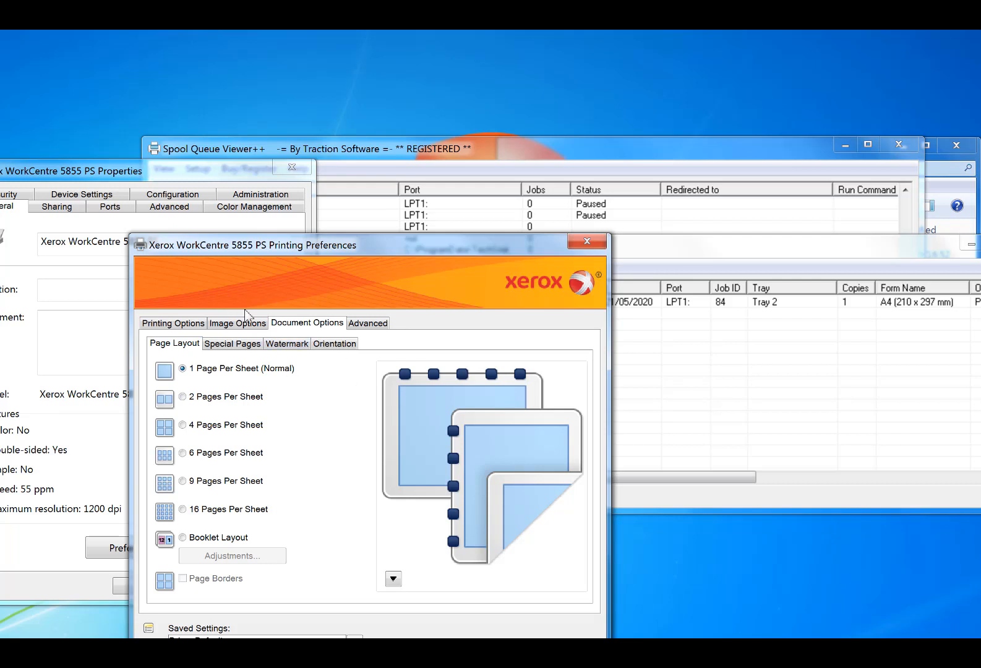
pyautogui.moveTo(351, 246); pyautogui.dragTo(427, 160)
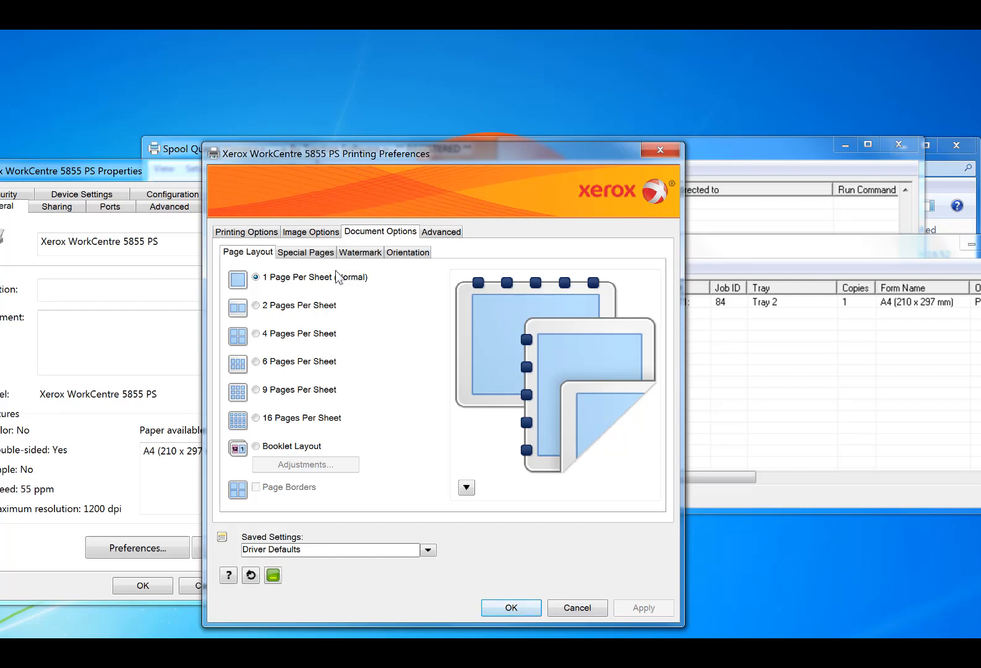
pyautogui.click(369, 252)
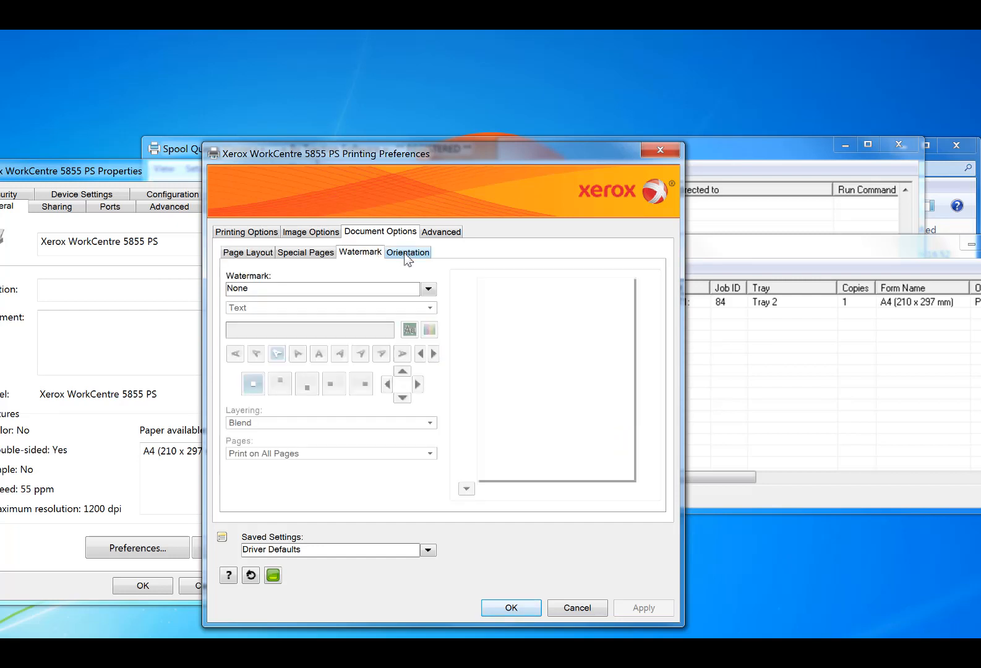
pyautogui.click(407, 252)
pyautogui.click(253, 253)
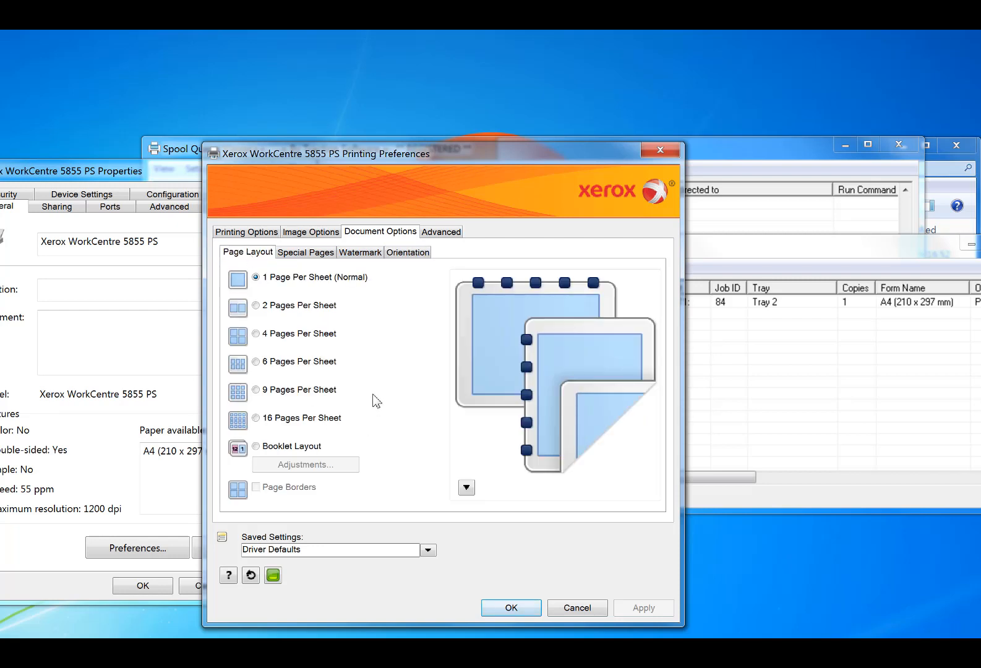
pyautogui.click(580, 607)
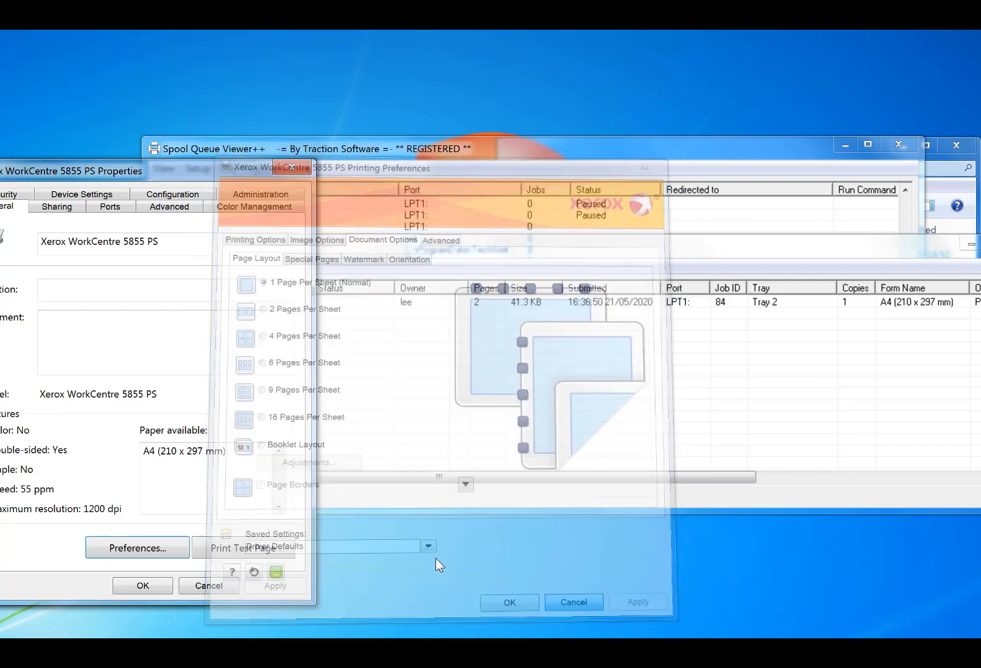
pyautogui.click(211, 585)
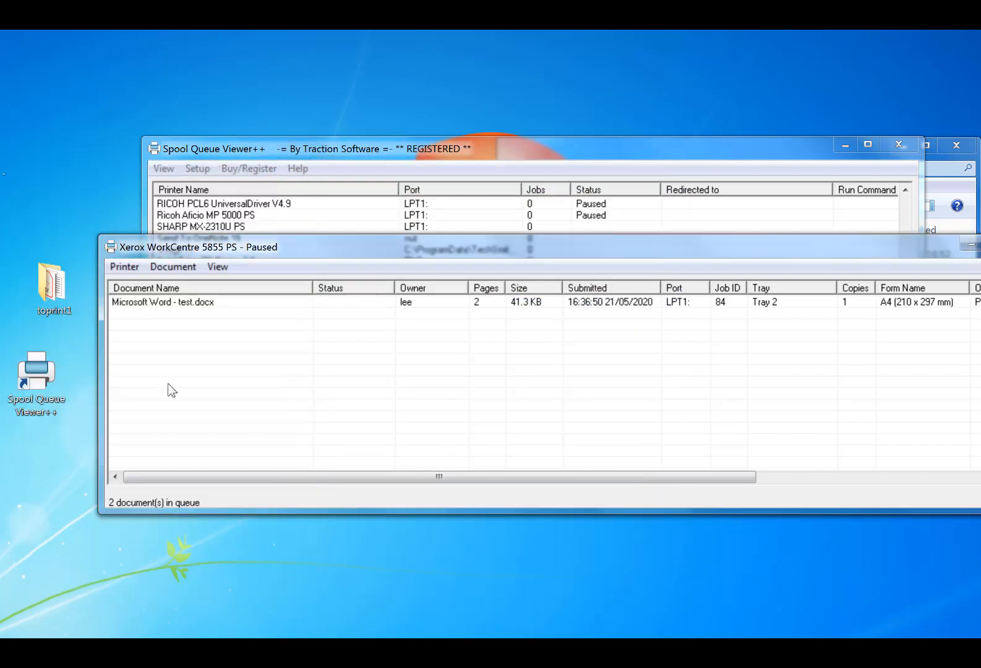
pyautogui.moveTo(228, 249); pyautogui.dragTo(281, 305)
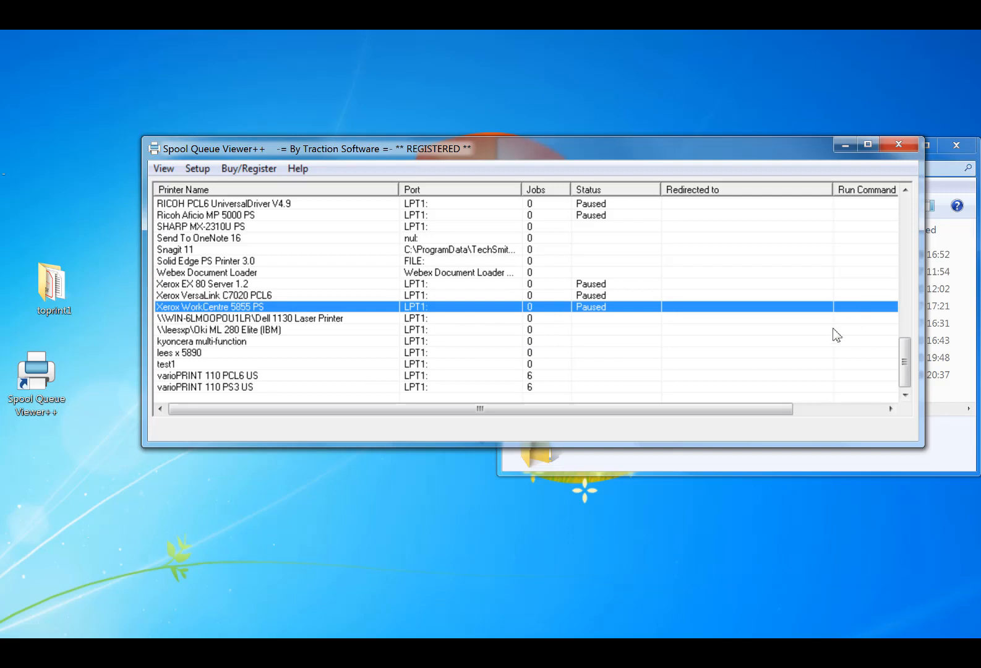
# - Print English_nonOCR.pdf, "faq July + August 2017.txt" and test.docx from the toprint1 folder to the Xerox WorkCentre 5855 PS queue
pyautogui.doubleClick(376, 307)
pyautogui.moveTo(802, 161); pyautogui.dragTo(707, 224)
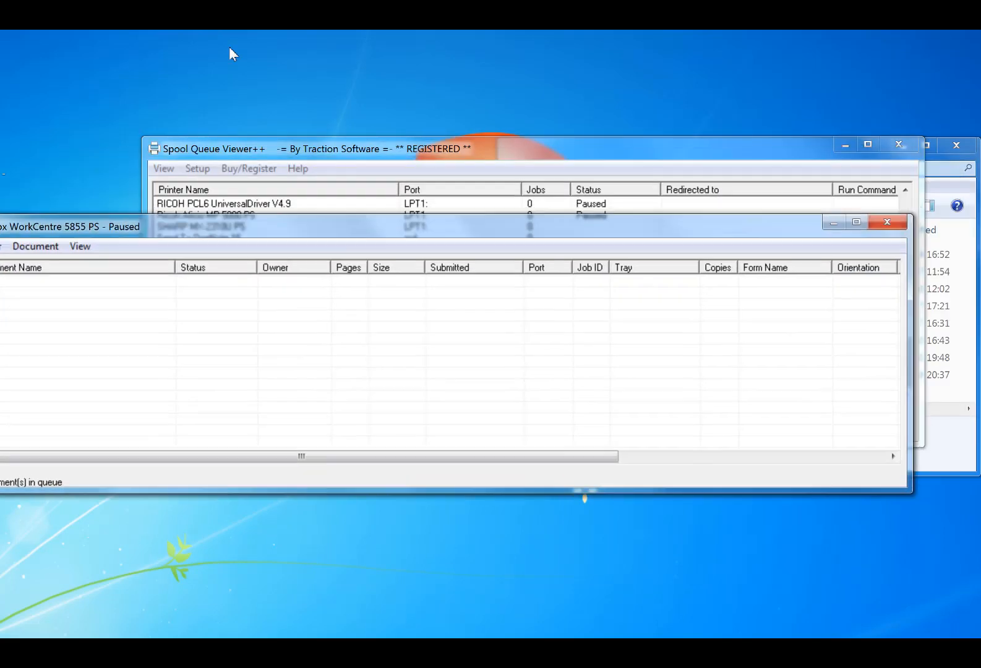
pyautogui.click(942, 157)
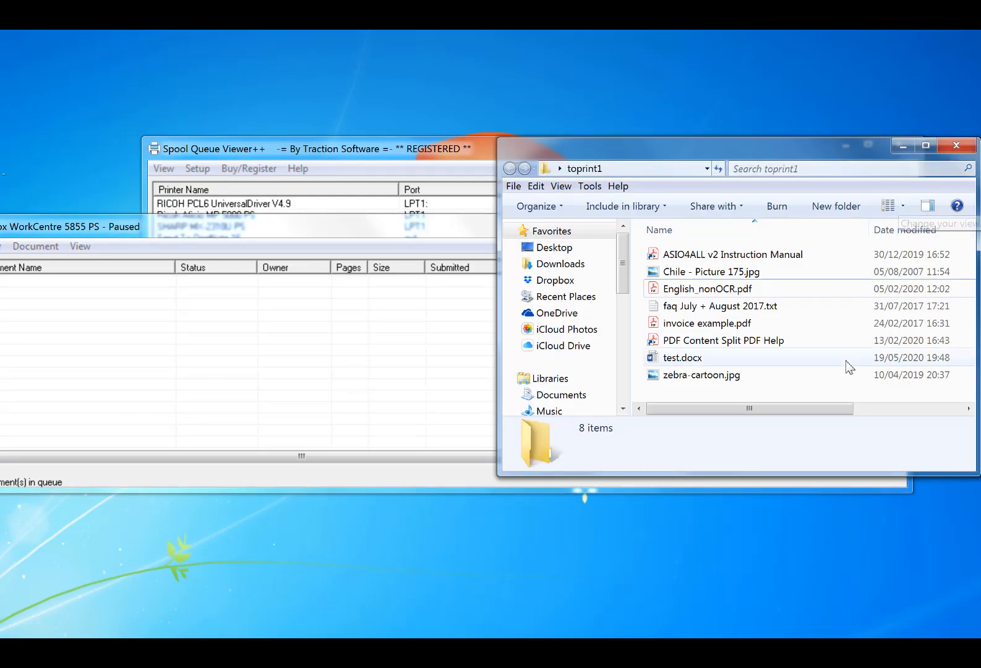
pyautogui.click(702, 291)
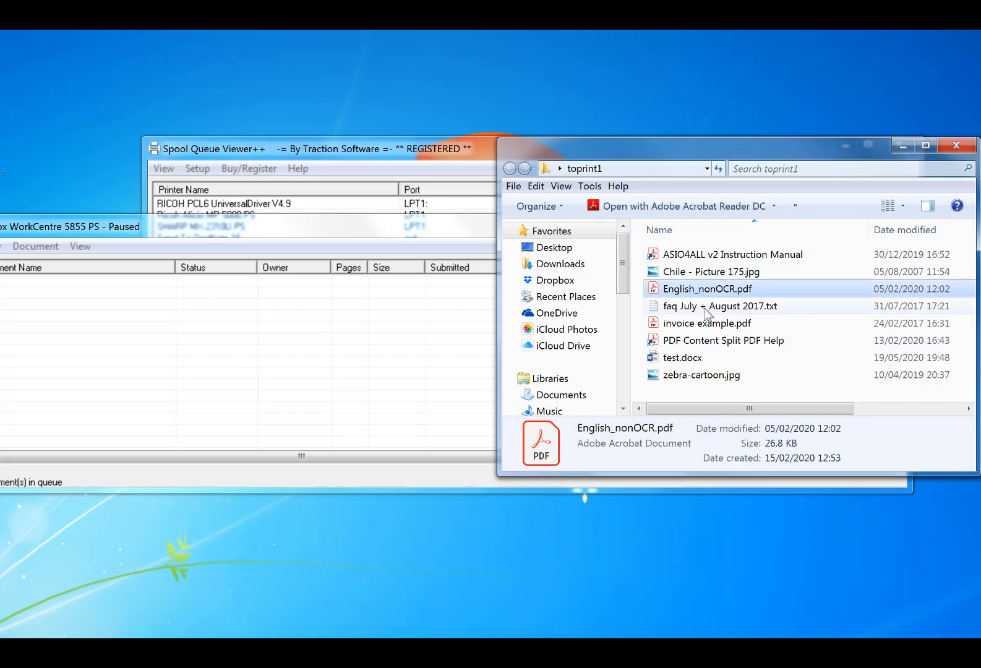
pyautogui.keyDown('ctrl'); pyautogui.click(707, 307); pyautogui.keyUp('ctrl')
pyautogui.keyDown('ctrl'); pyautogui.click(699, 352); pyautogui.keyUp('ctrl')
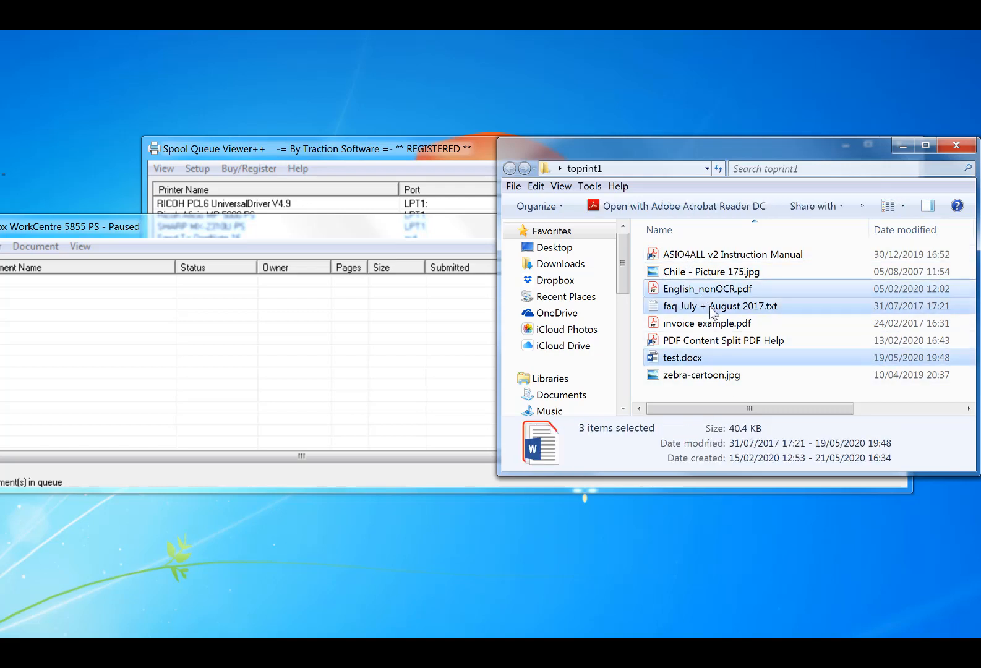
pyautogui.moveTo(711, 297); pyautogui.dragTo(326, 353)
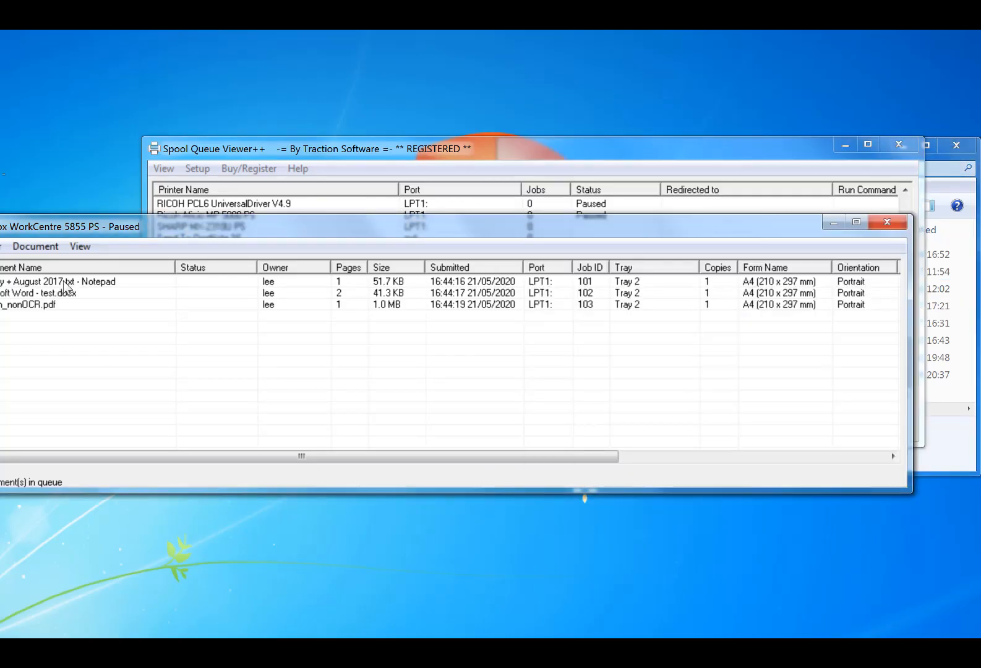
# - Preview the queued "Microsoft Word - test.docx" print job as a PDF, and close the preview
pyautogui.click(59, 282)
pyautogui.click(57, 304)
pyautogui.press('Up')
pyautogui.press('Up')
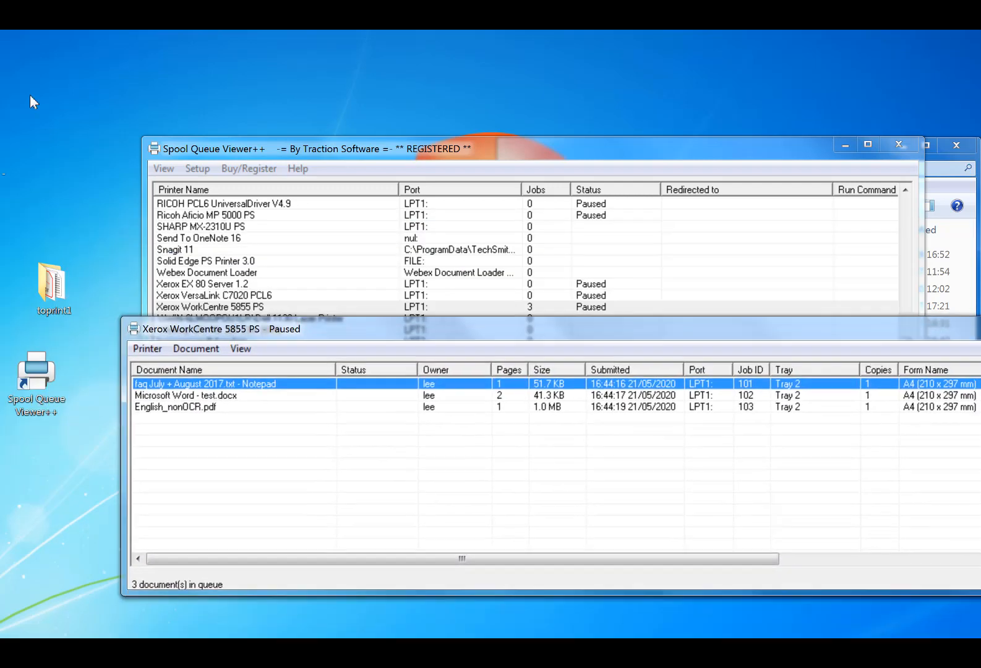
pyautogui.moveTo(697, 560); pyautogui.dragTo(405, 563)
pyautogui.doubleClick(225, 395)
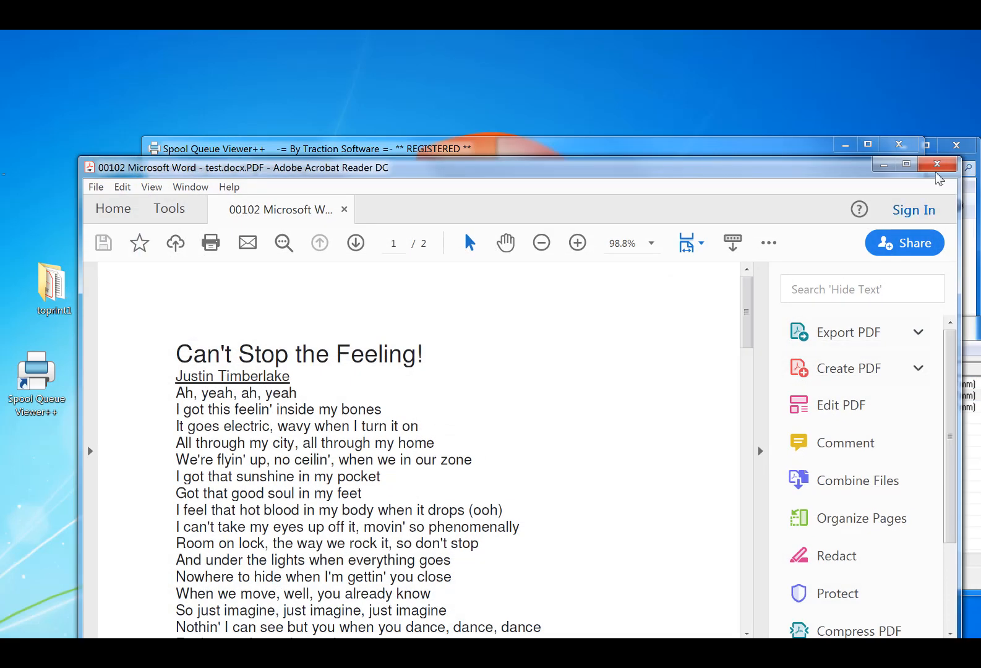
pyautogui.click(956, 145)
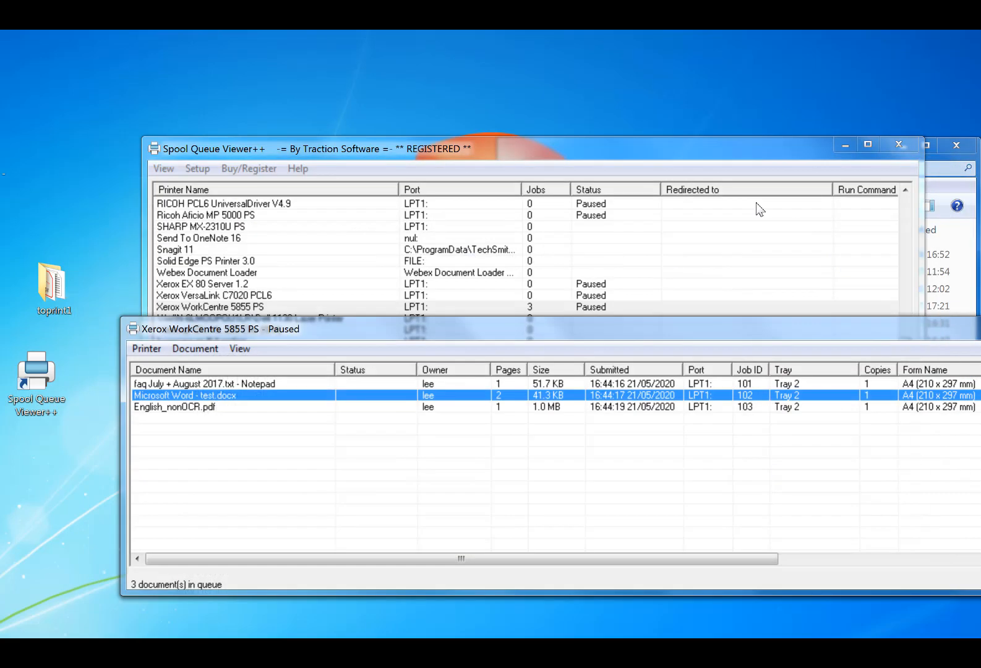